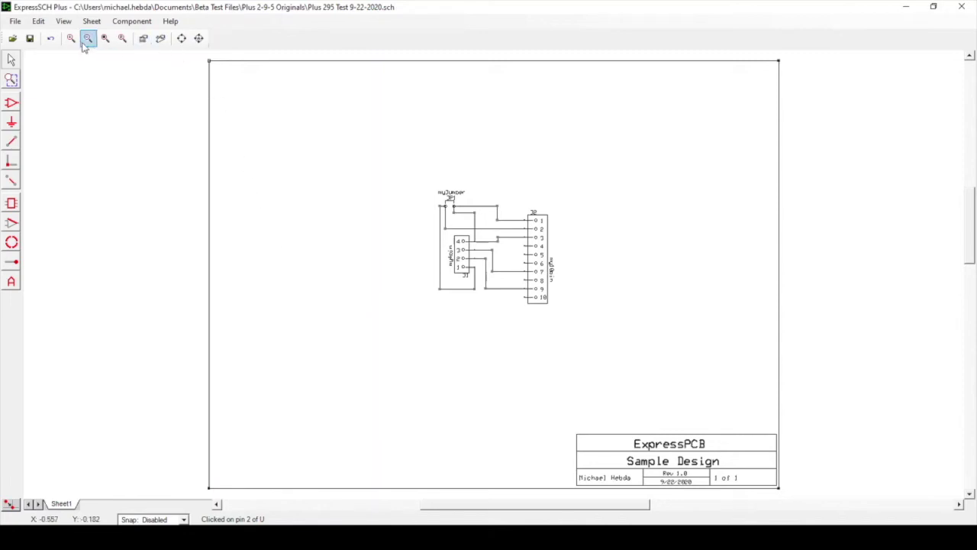
# - Browse the custom components in the Component & symbol manager and view the SnapEDA part search, closing the search window
pyautogui.click(11, 79)
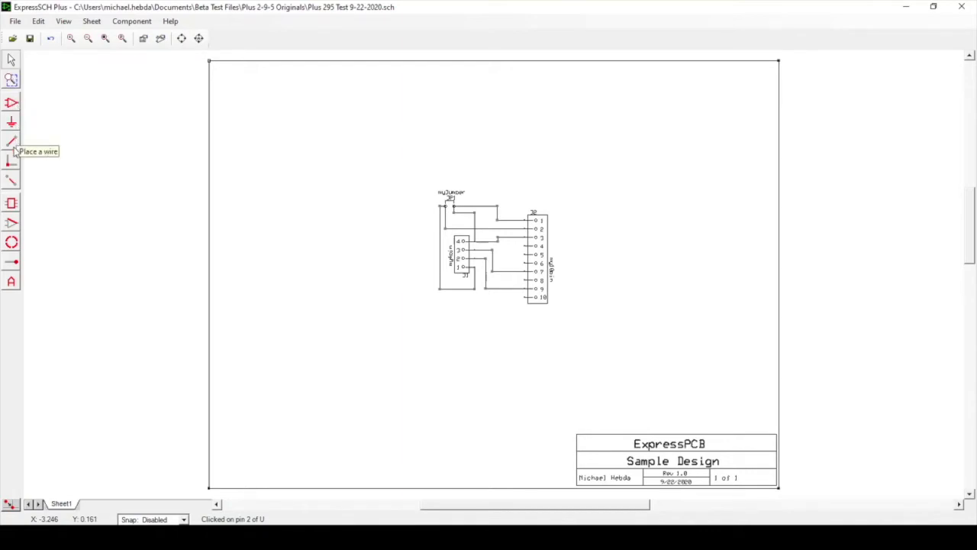
pyautogui.click(501, 253)
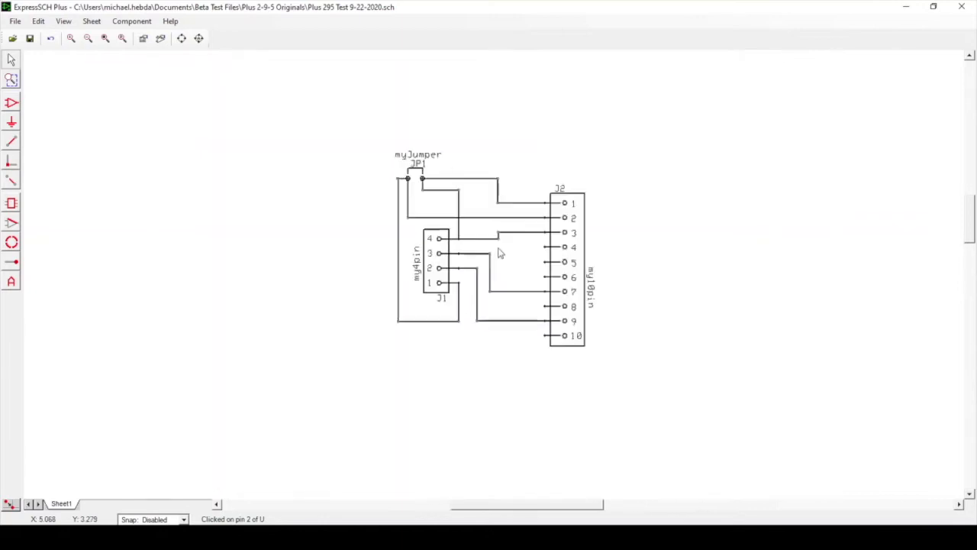
pyautogui.click(501, 253)
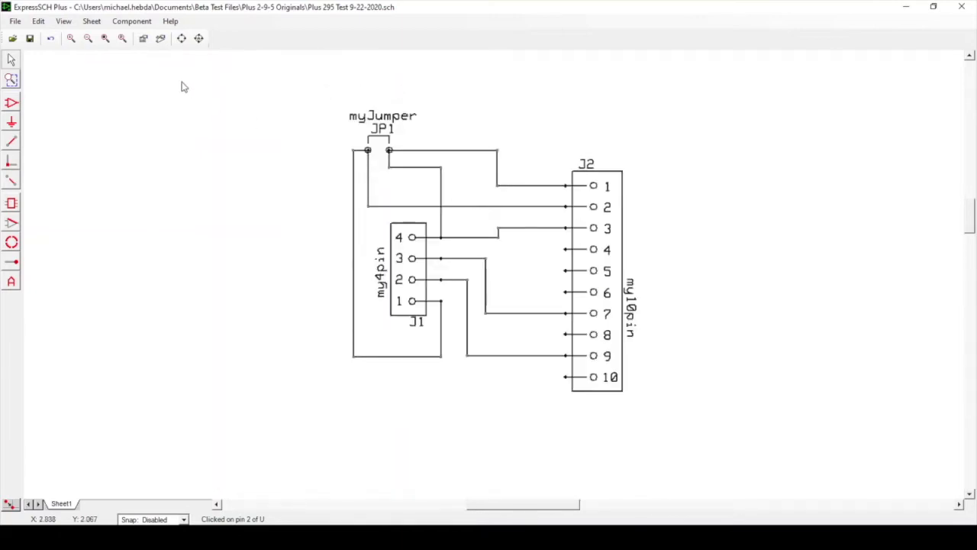
pyautogui.click(131, 23)
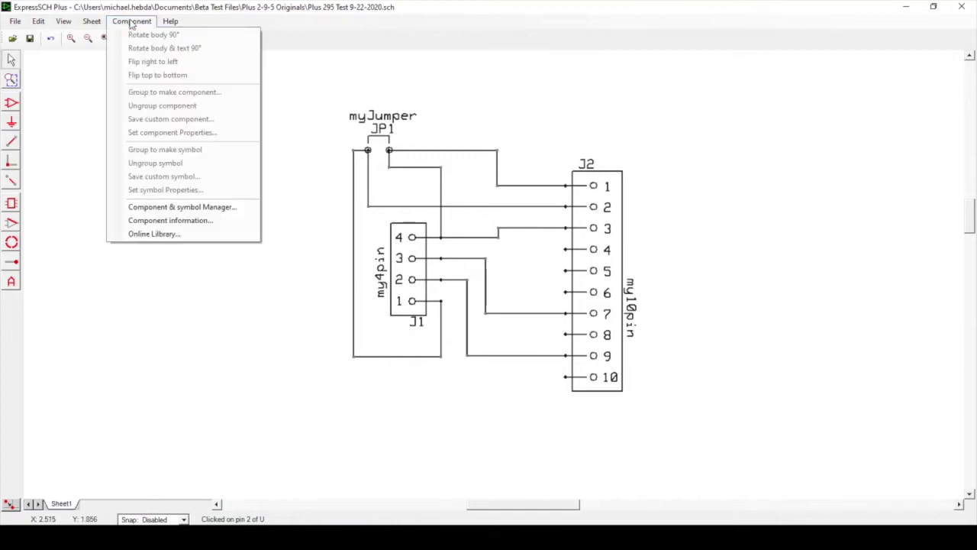
pyautogui.click(189, 208)
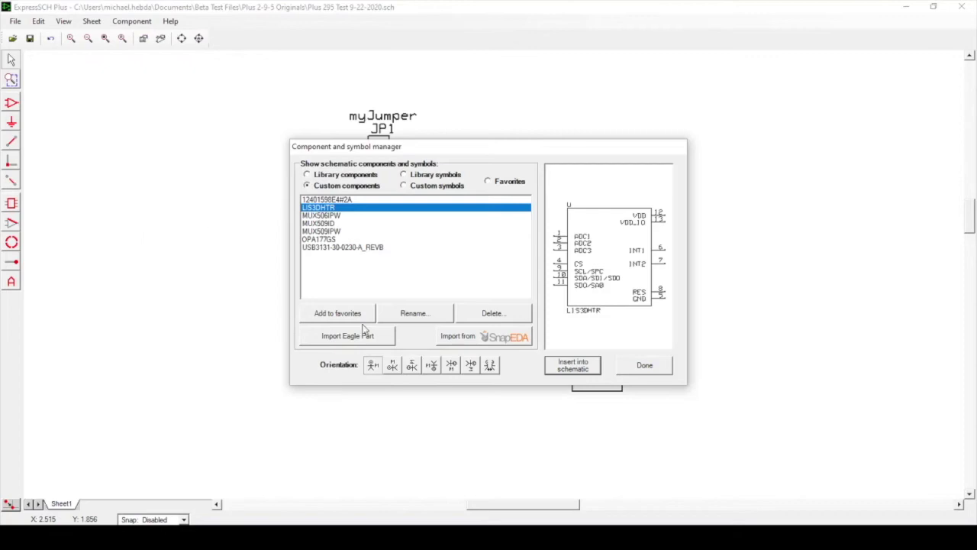
pyautogui.click(473, 337)
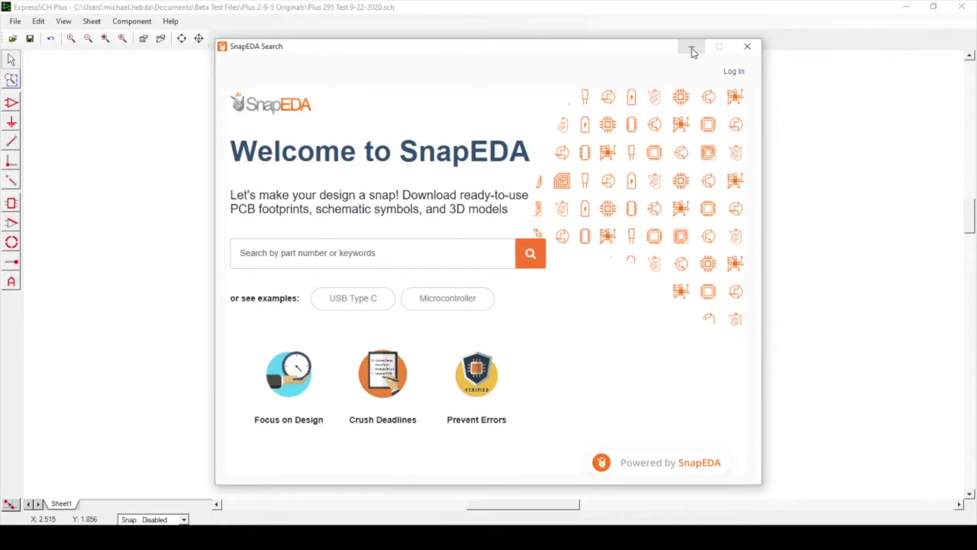
pyautogui.click(747, 46)
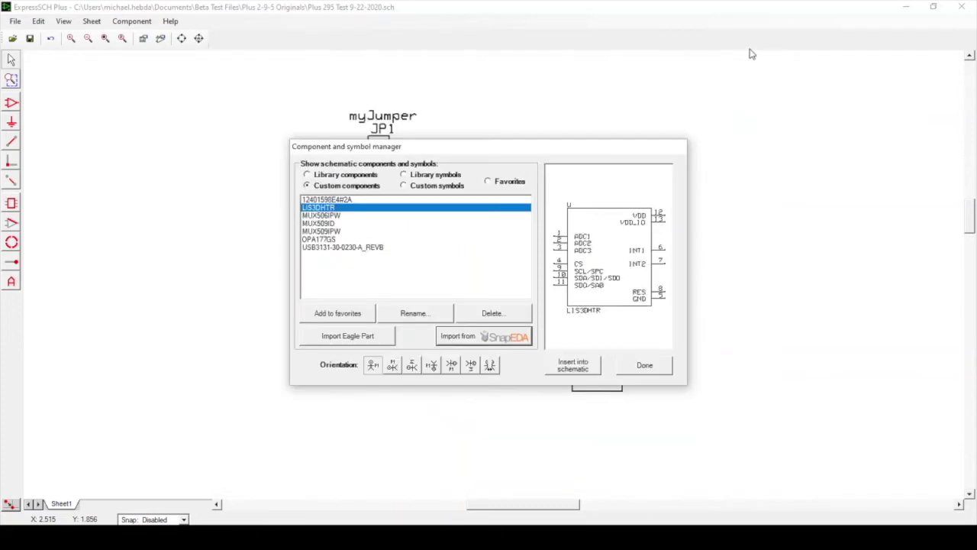
# - Insert the custom component MUX509ID into the schematic, placing it beside the myJumper and my4pin parts
pyautogui.click(323, 224)
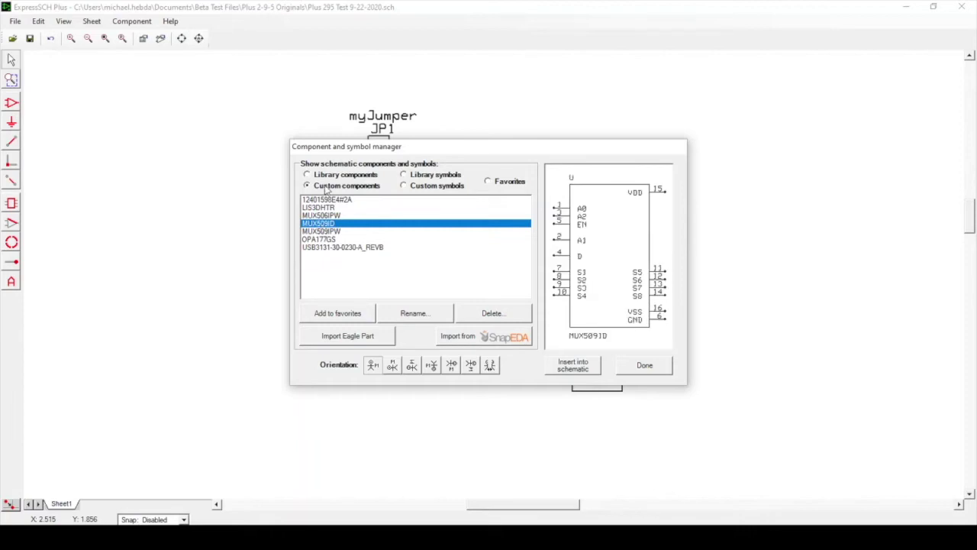
pyautogui.click(574, 365)
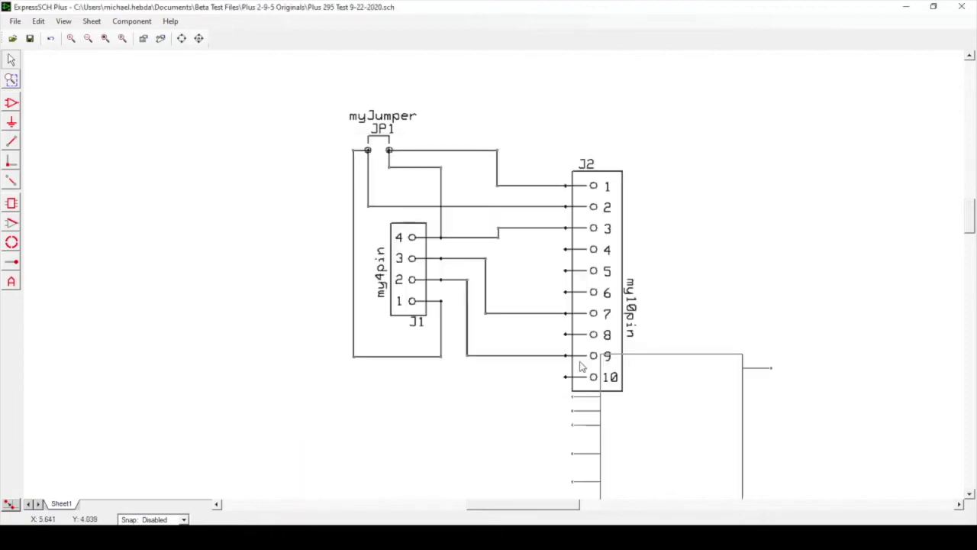
pyautogui.click(120, 147)
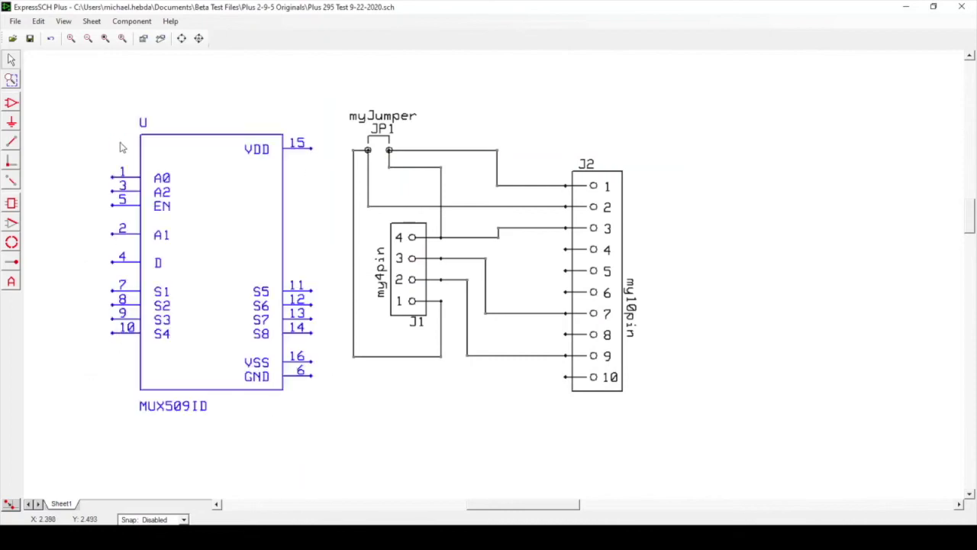
# - Wire pin 15 (VDD) of the MUX509ID to the corner of the existing wire beside JP1, and finish the wire
pyautogui.click(12, 143)
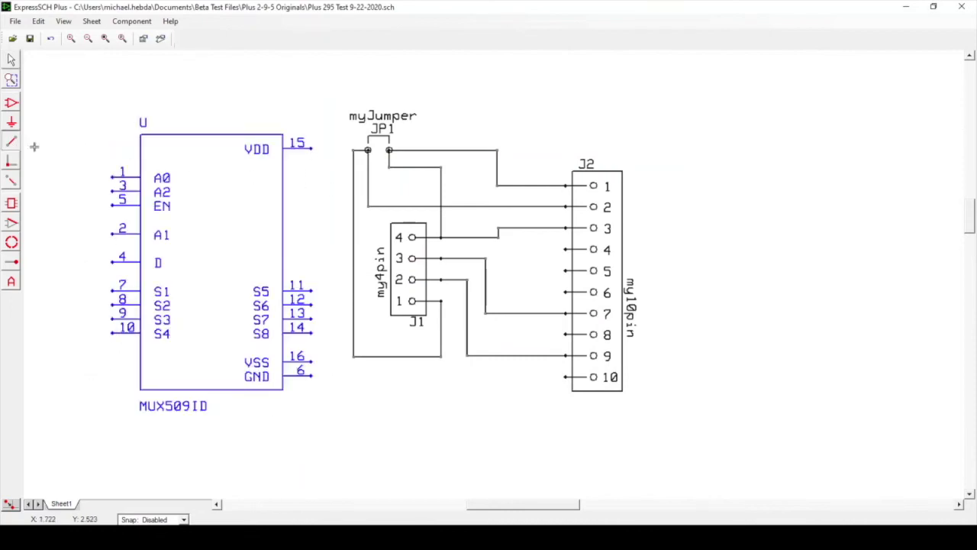
pyautogui.click(310, 149)
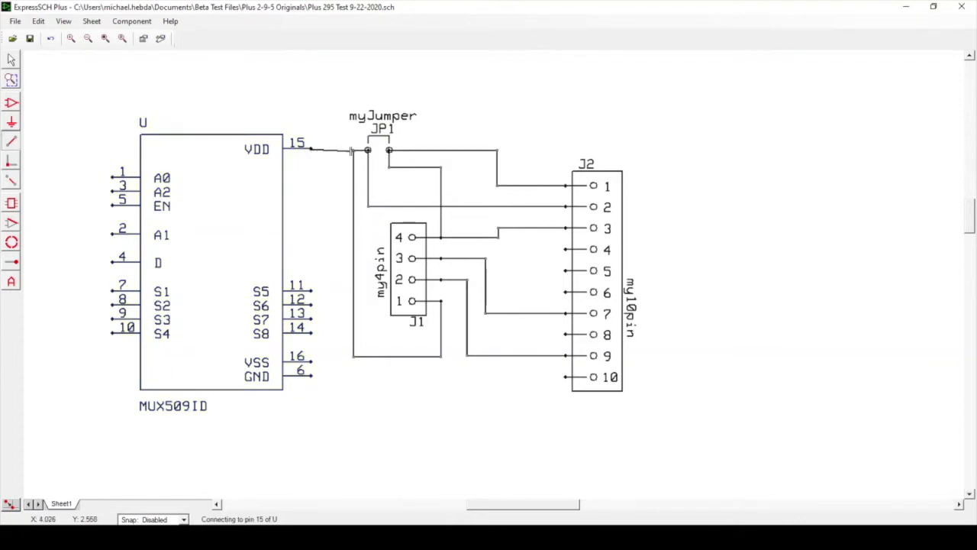
pyautogui.click(353, 149)
pyautogui.rightClick(322, 204)
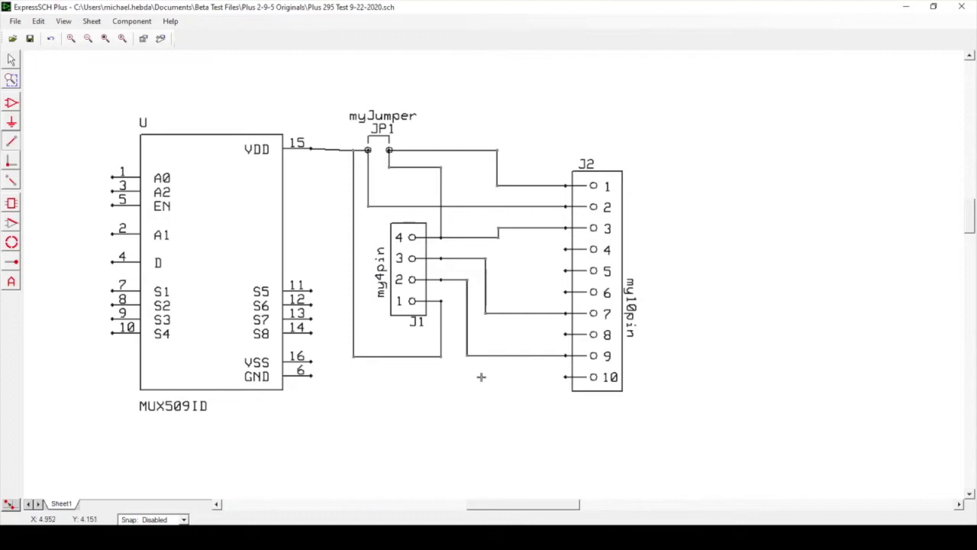
# - Switch to the ExpressPCB board layout and toggle the silkscreen and top copper layer displays off and back on
pyautogui.hotkey('alt', 'Tab')
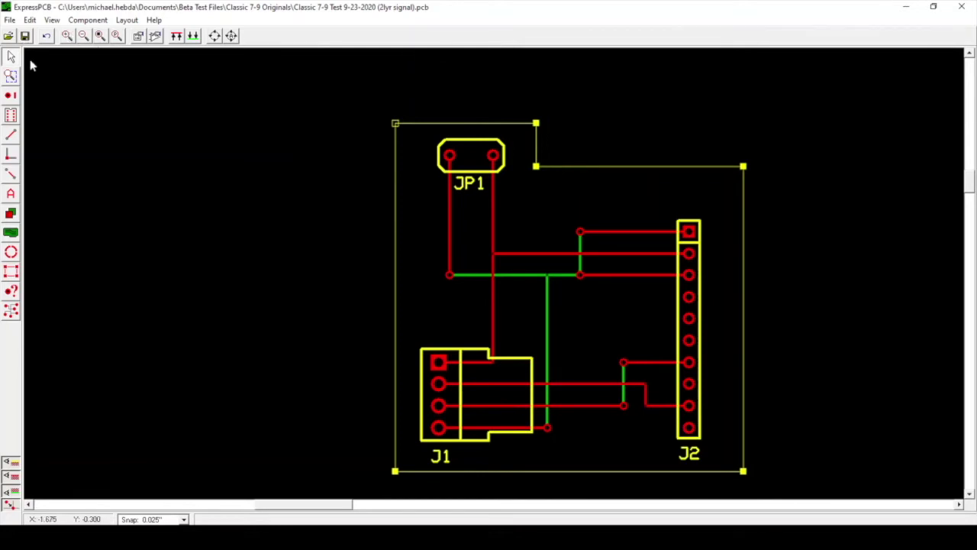
pyautogui.click(11, 76)
pyautogui.click(12, 463)
pyautogui.click(12, 463)
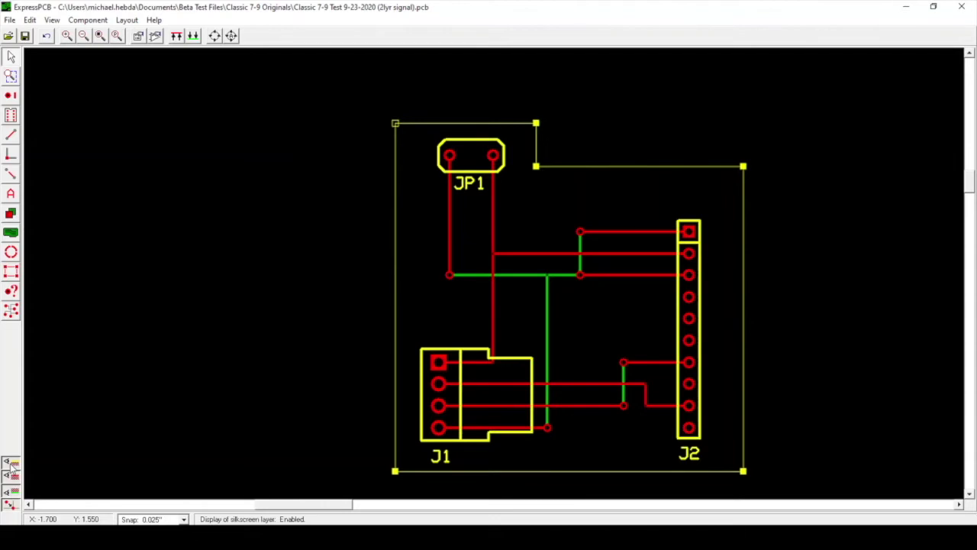
pyautogui.click(14, 478)
pyautogui.click(14, 478)
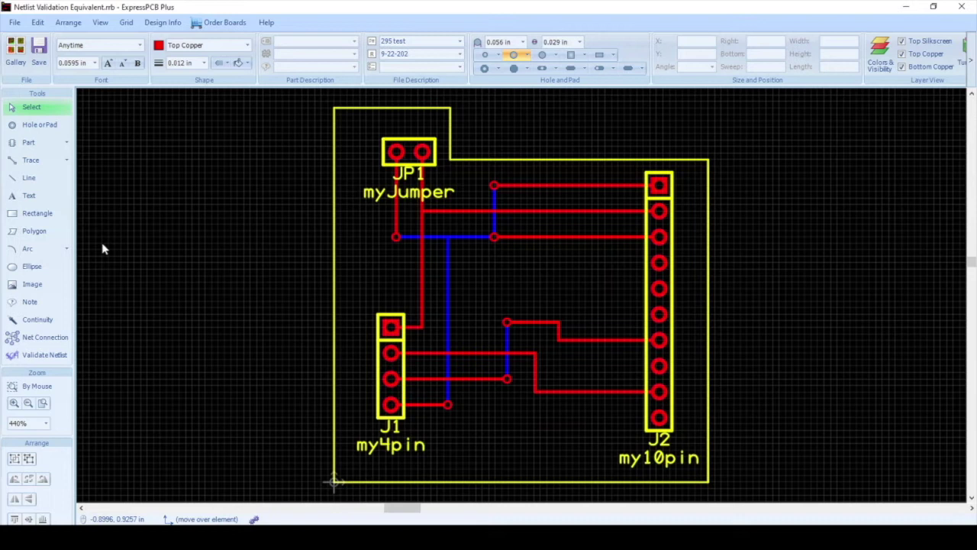
# - In ExpressPCB Plus, view the available round pad sizes and select the trace to J2's square pad to inspect its size and position
pyautogui.click(499, 57)
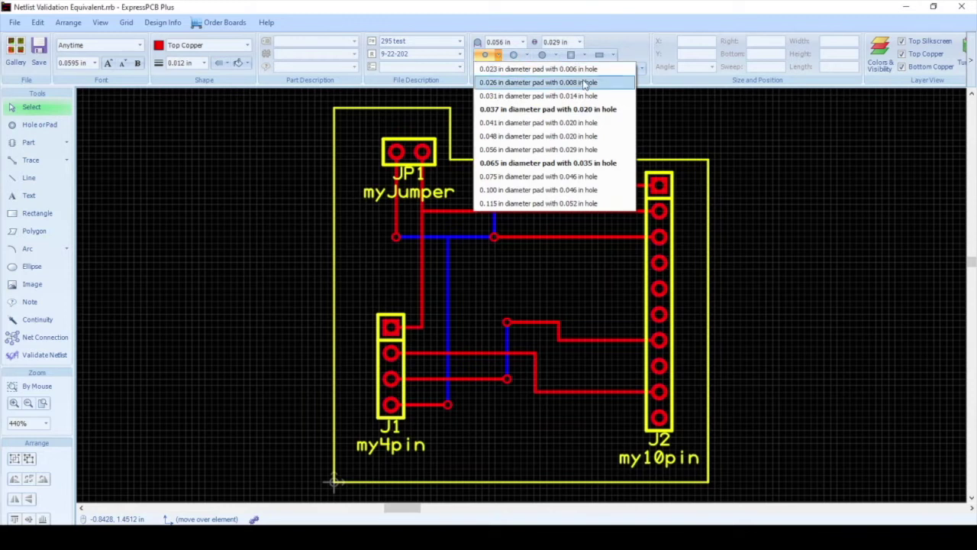
pyautogui.click(571, 23)
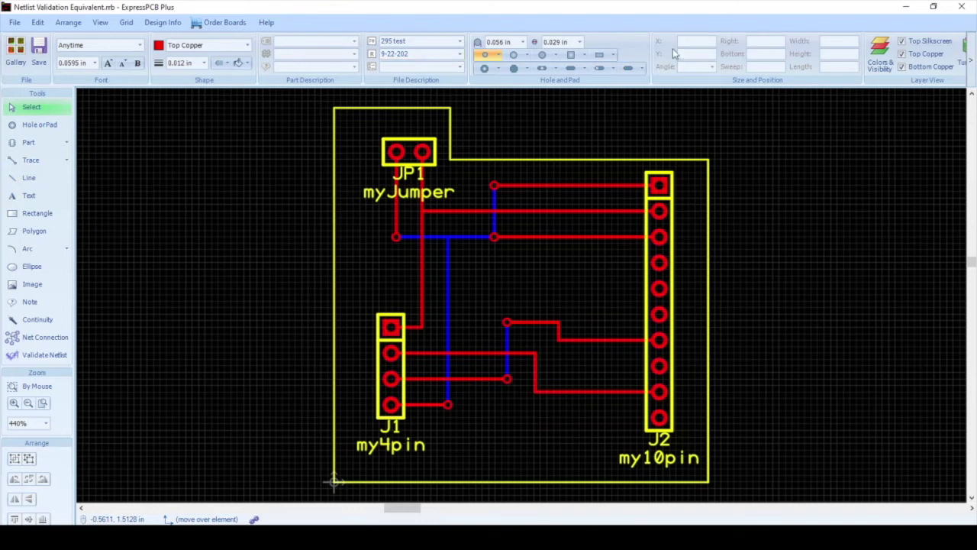
pyautogui.click(545, 188)
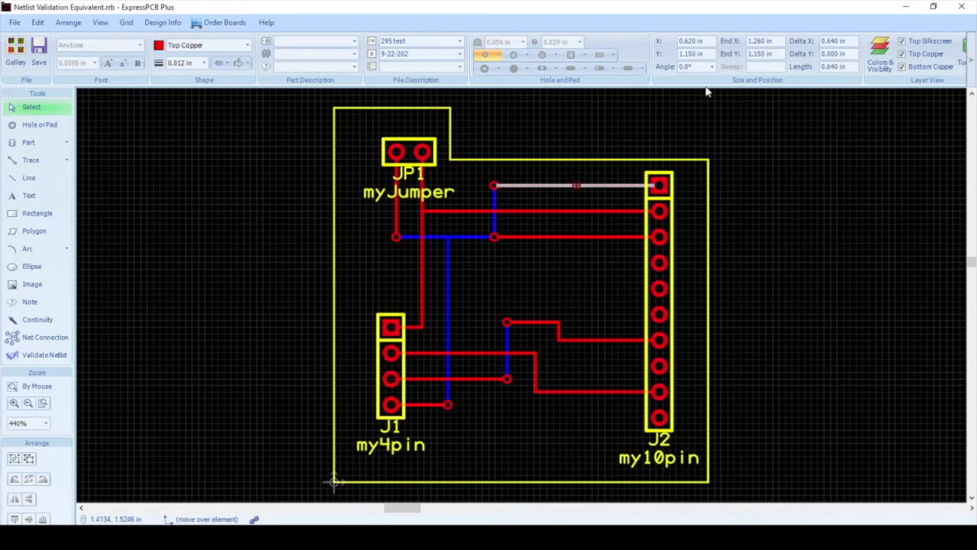
pyautogui.moveTo(769, 53)
pyautogui.scroll(-1, 698, 51)
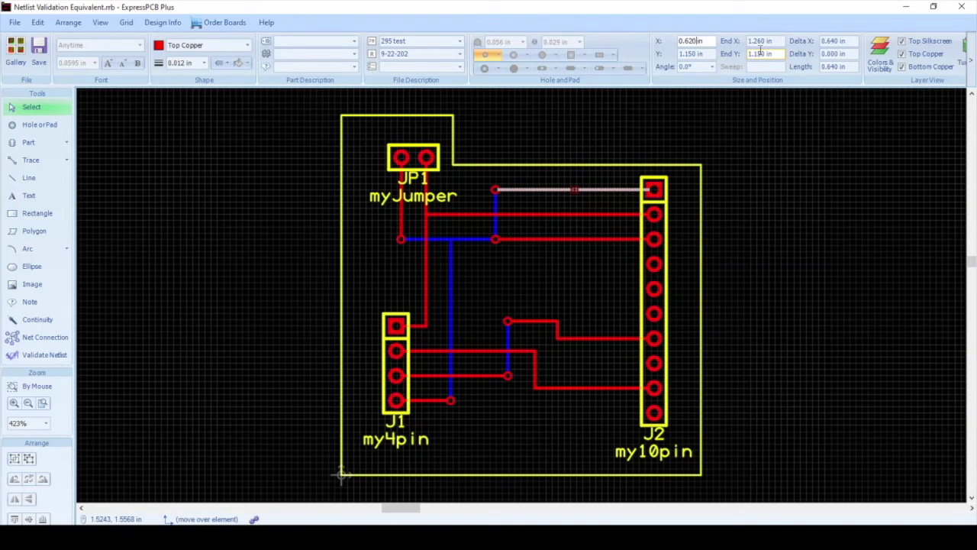
# - Toggle the top and bottom copper layers off and back on, and select the JP1 jumper to view its part description
pyautogui.click(902, 54)
pyautogui.click(903, 54)
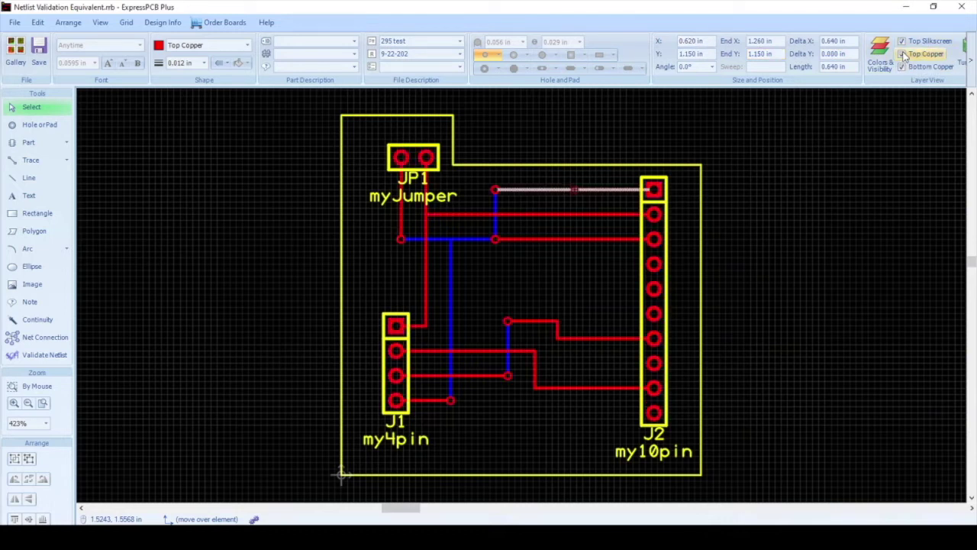
pyautogui.click(903, 67)
pyautogui.click(902, 67)
pyautogui.click(405, 160)
pyautogui.click(406, 161)
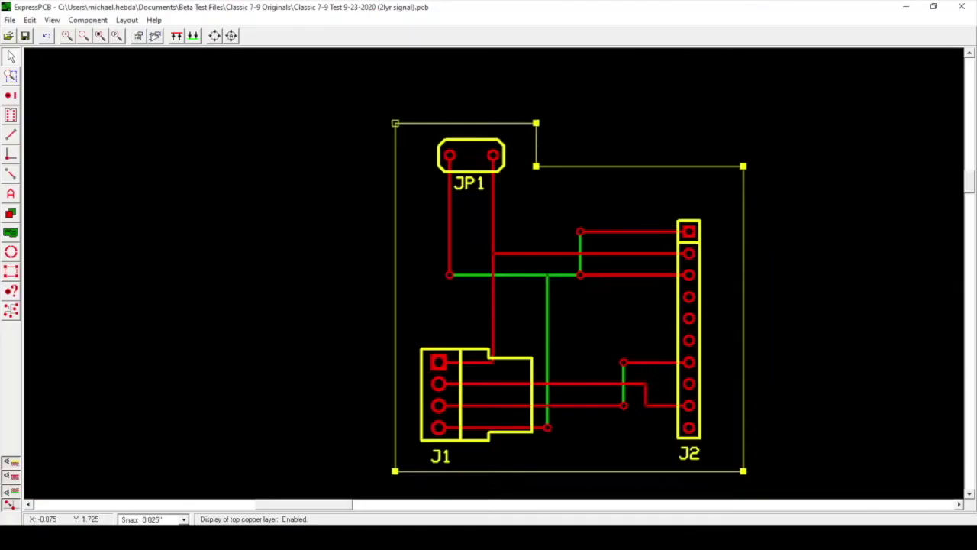
# - In the classic ExpressPCB layout, view the component properties of the JP1 jumper and close them without changes
pyautogui.scroll(1, 458, 306)
pyautogui.click(494, 143)
pyautogui.rightClick(493, 142)
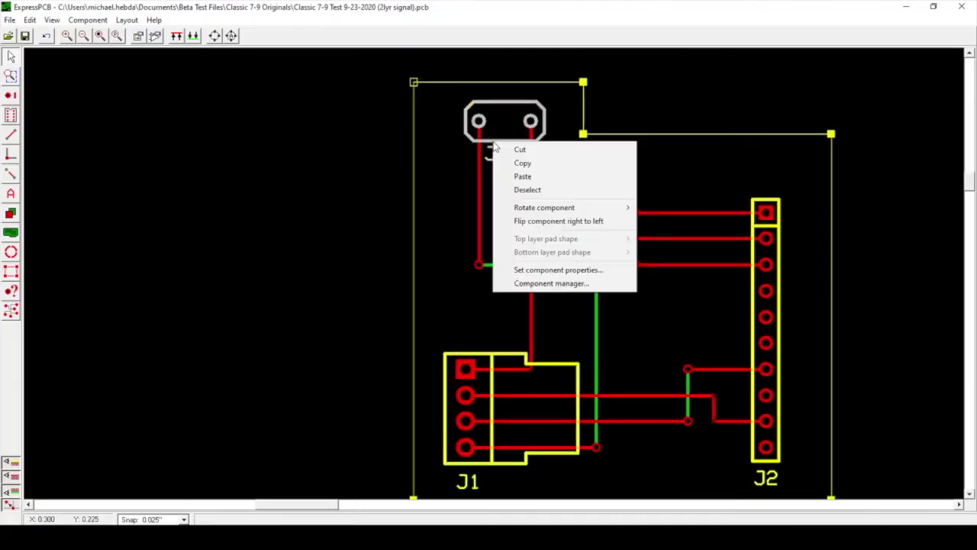
pyautogui.click(510, 270)
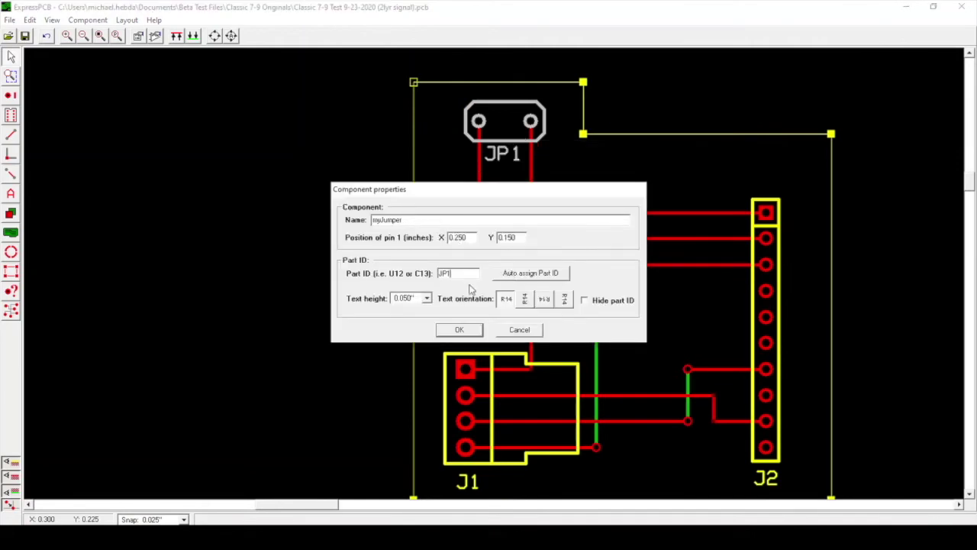
pyautogui.click(517, 330)
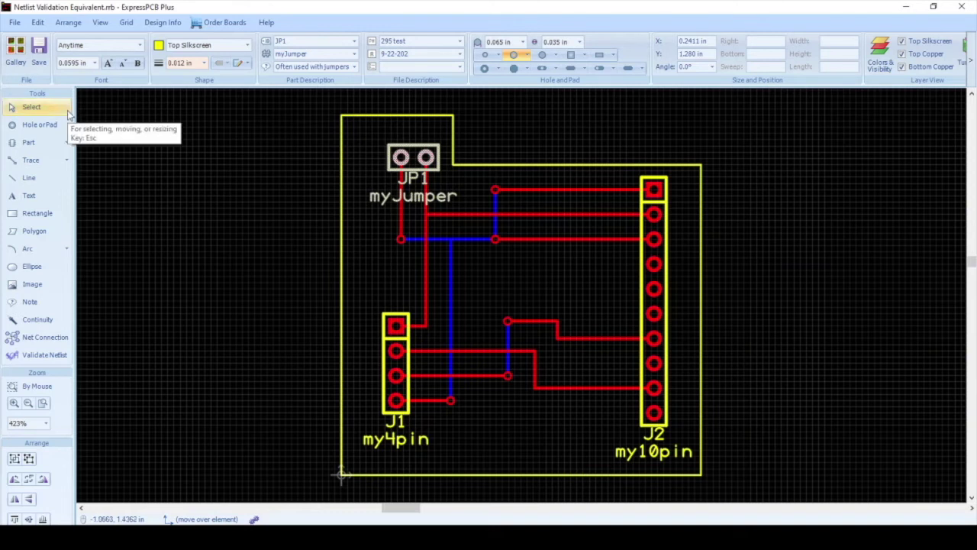
# - In ExpressPCB Plus, open the SnapEDA part import and search for "microcontroller"
pyautogui.click(67, 144)
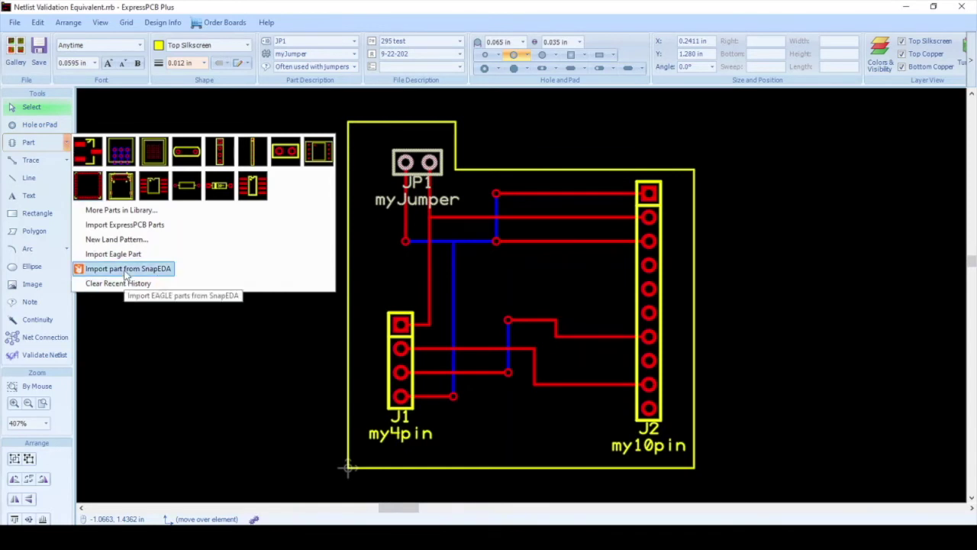
pyautogui.click(16, 22)
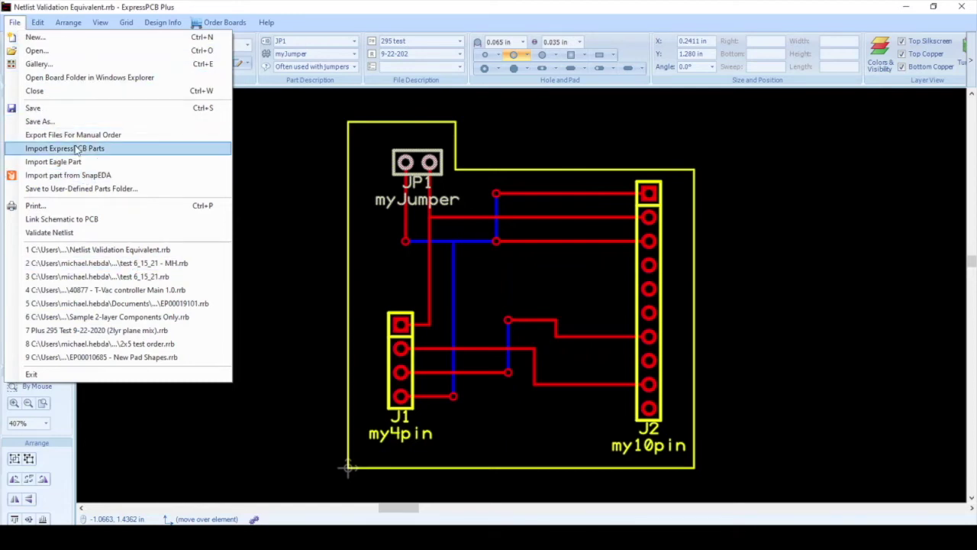
pyautogui.click(79, 177)
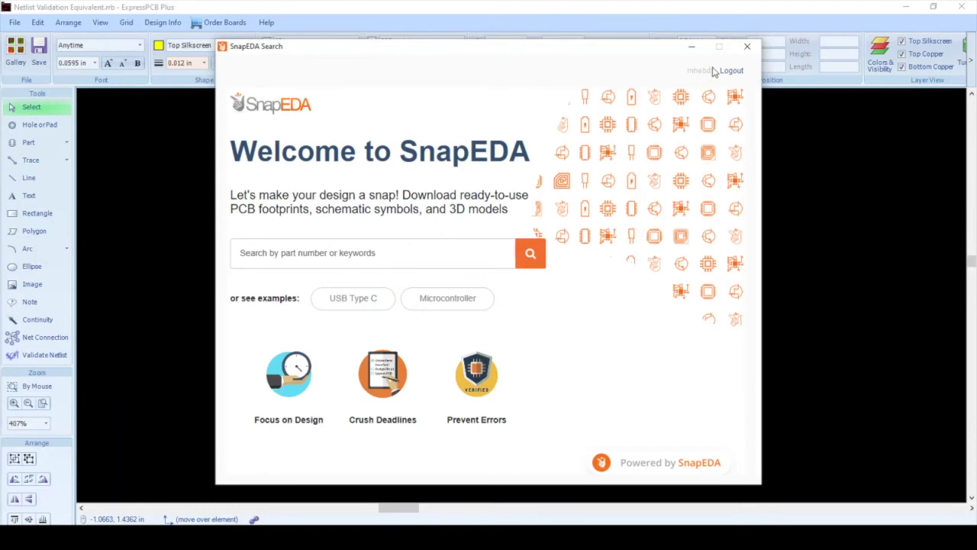
pyautogui.click(436, 255)
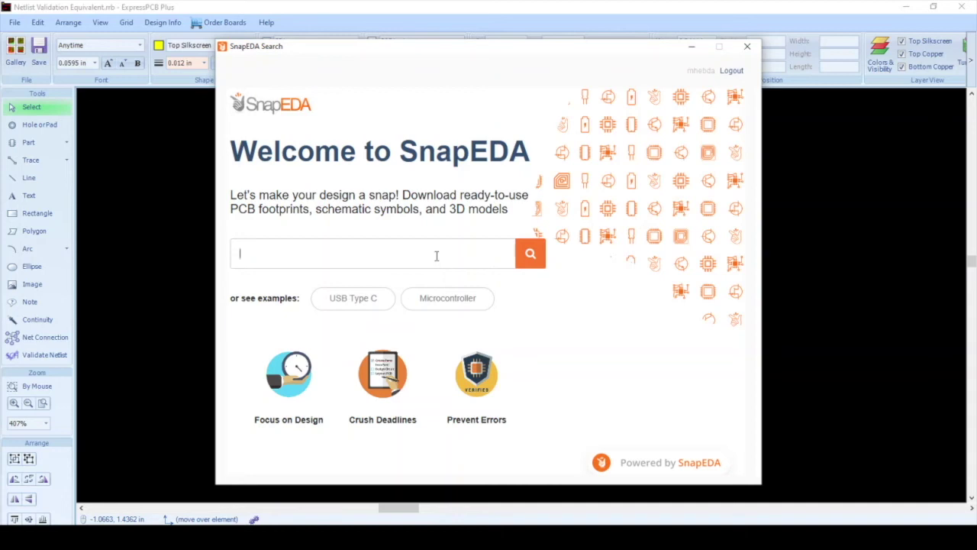
pyautogui.write('microcontroller')
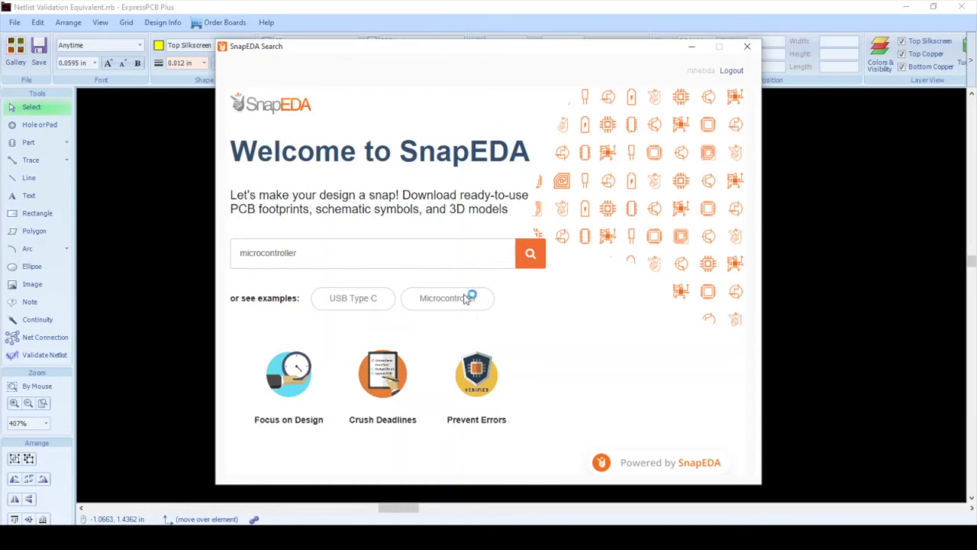
pyautogui.click(530, 258)
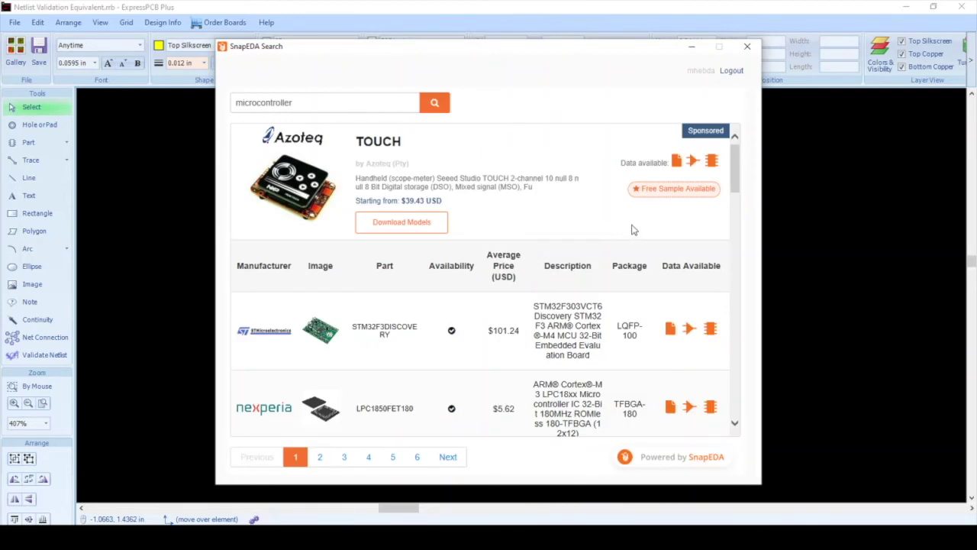
# - Browse the SnapEDA results and preview the footprints of the Adafruit 3500 and the Nexperia LPC54628J512ET180E
pyautogui.scroll(-1, 617, 160)
pyautogui.scroll(-3, 581, 284)
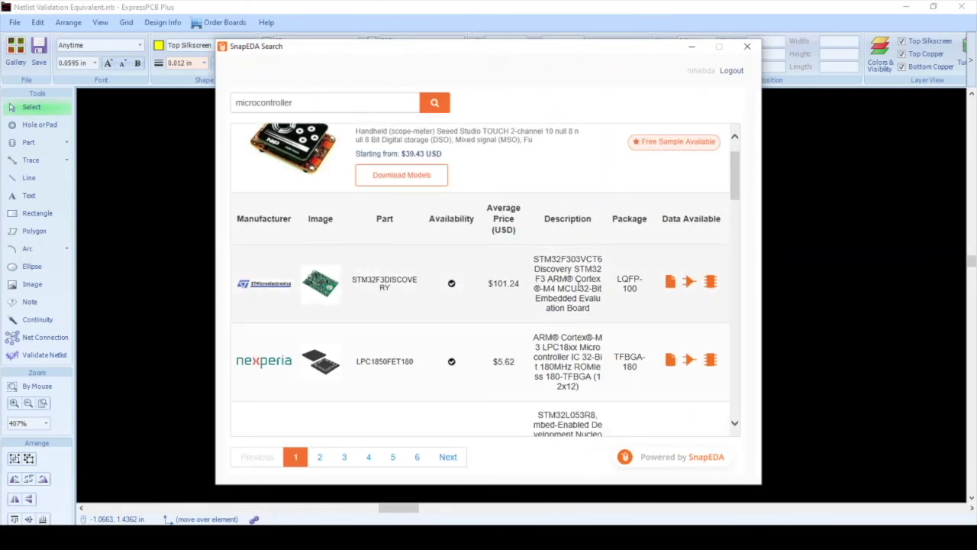
pyautogui.scroll(-4, 582, 282)
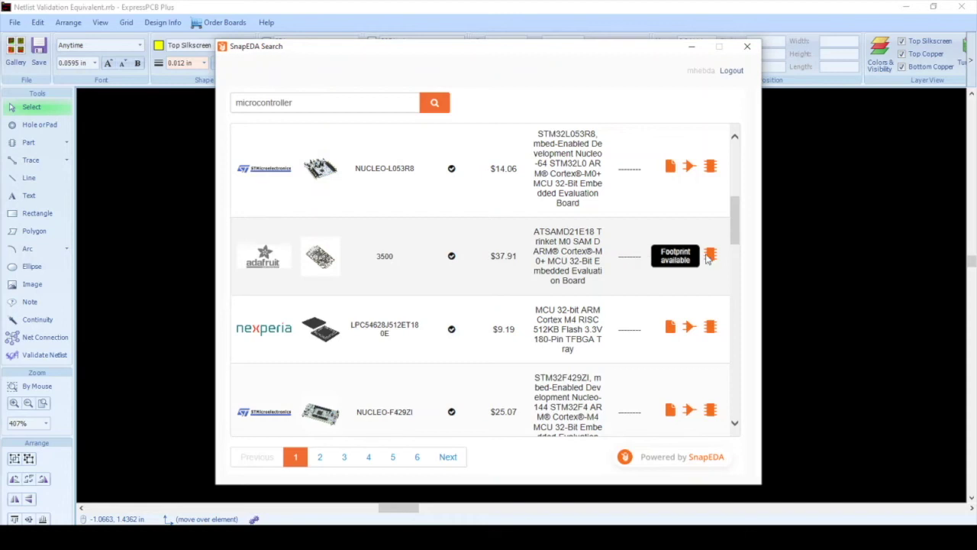
pyautogui.click(707, 258)
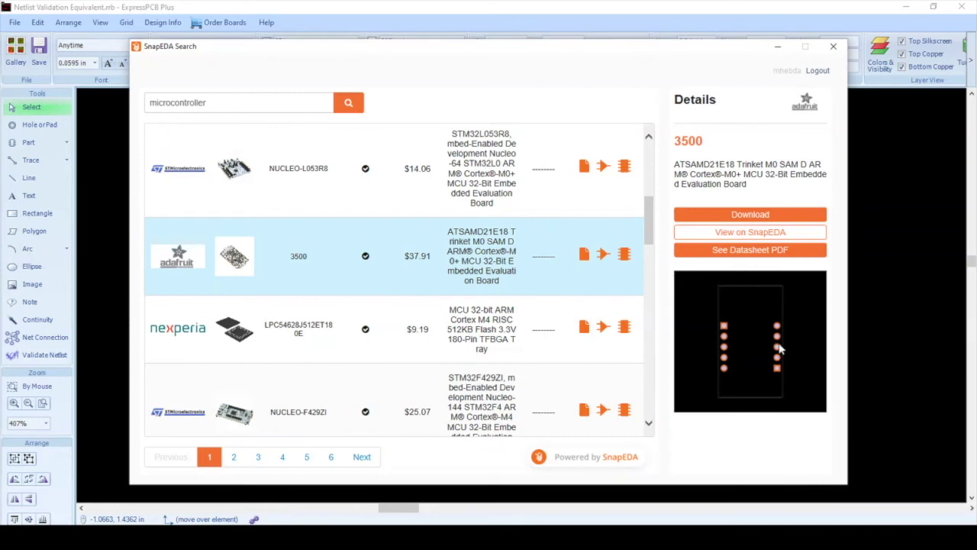
pyautogui.click(481, 325)
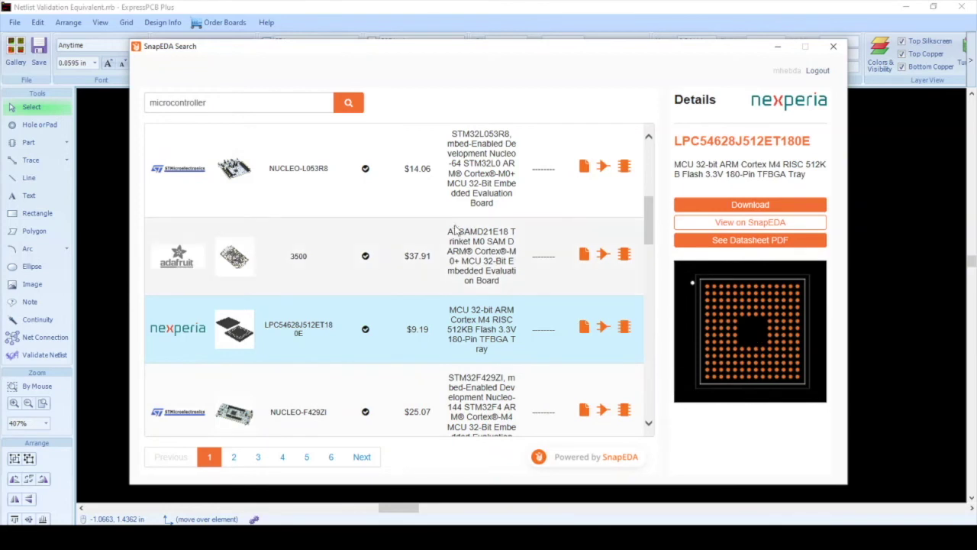
# - Download the Adafruit 3500 part from SnapEDA and place the imported MODULE_3500 to the left of the board outline
pyautogui.click(470, 254)
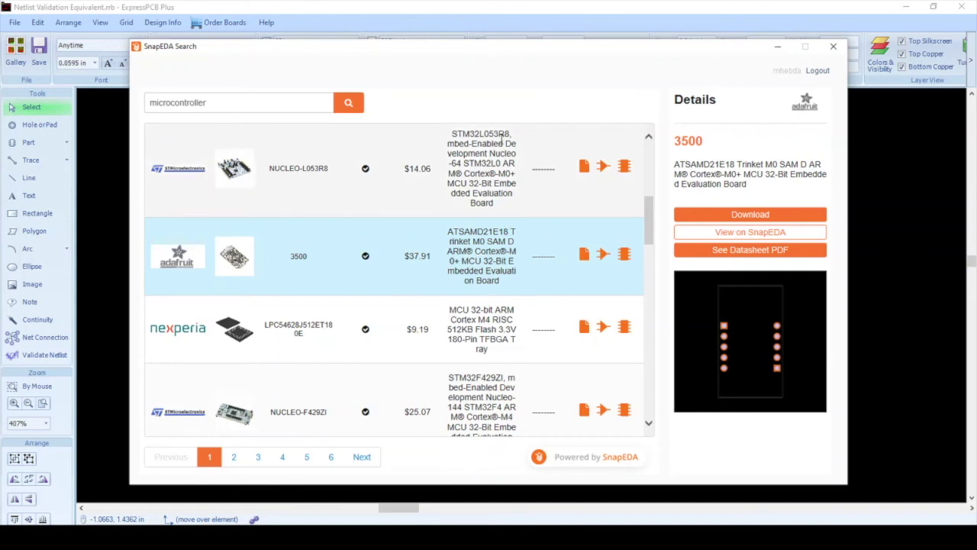
pyautogui.scroll(-1, 626, 183)
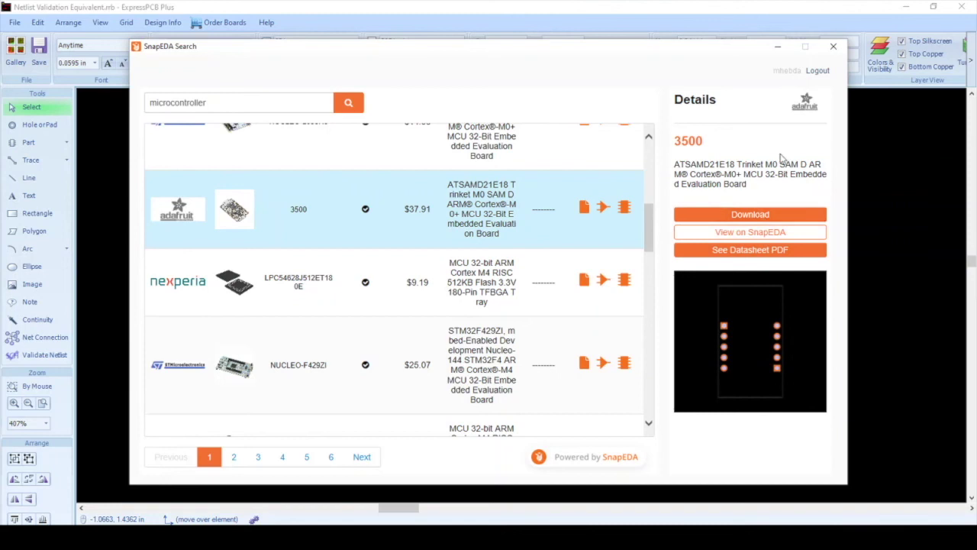
pyautogui.click(771, 216)
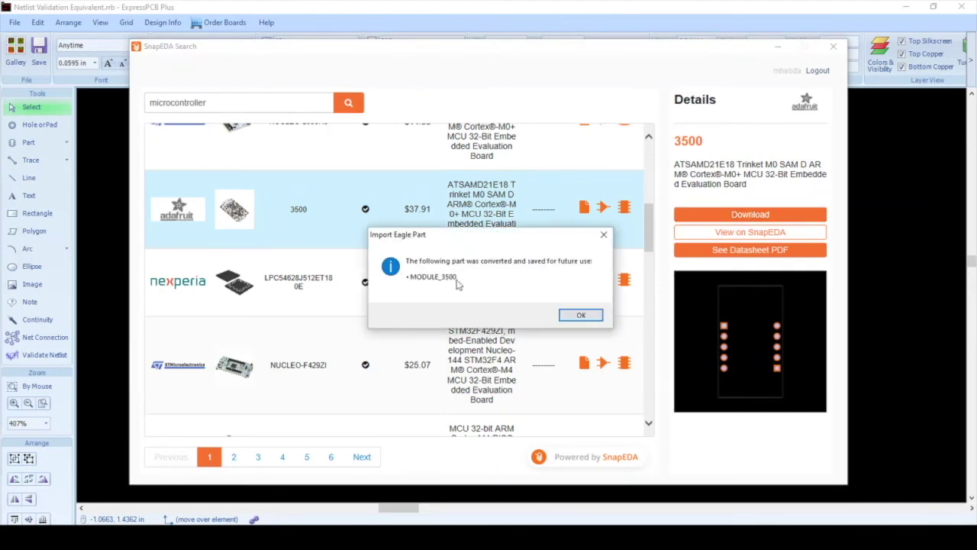
pyautogui.click(592, 317)
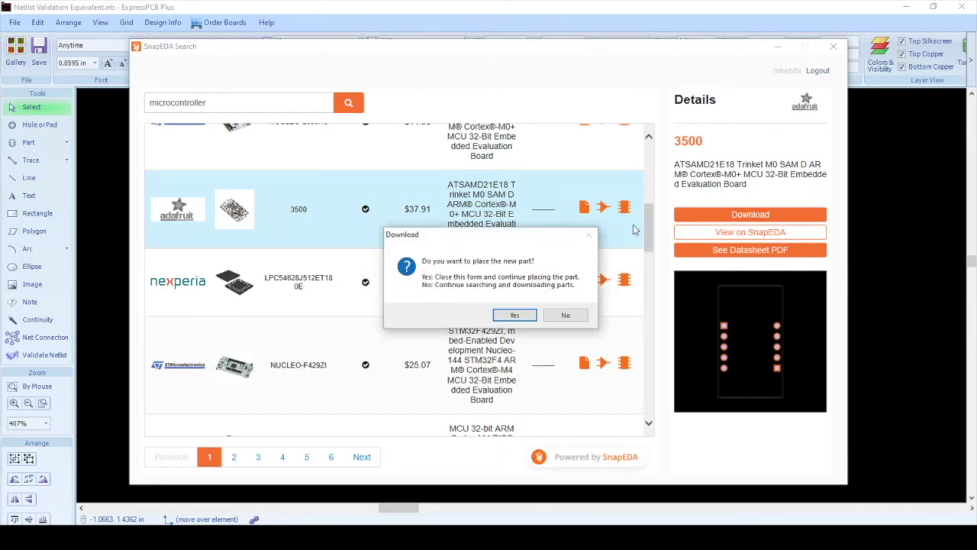
pyautogui.click(514, 315)
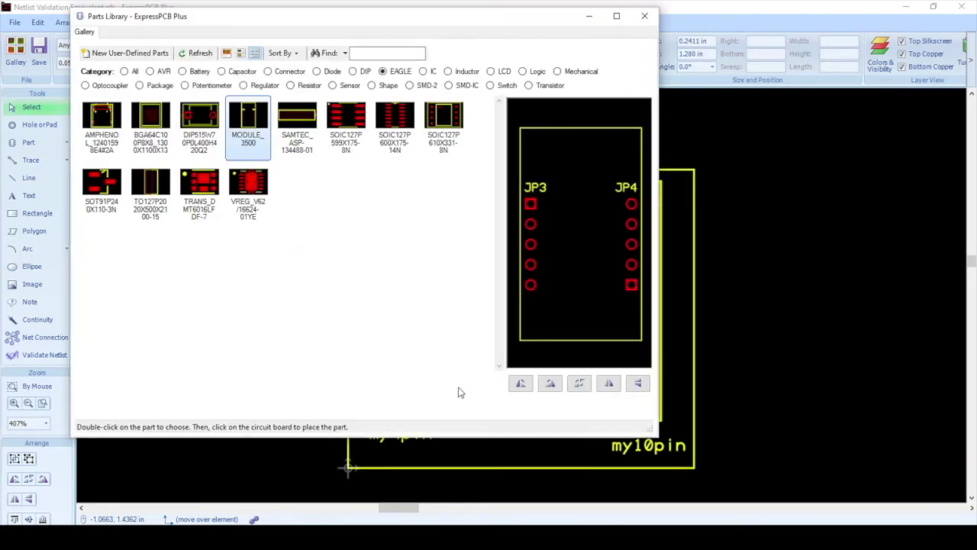
pyautogui.doubleClick(584, 212)
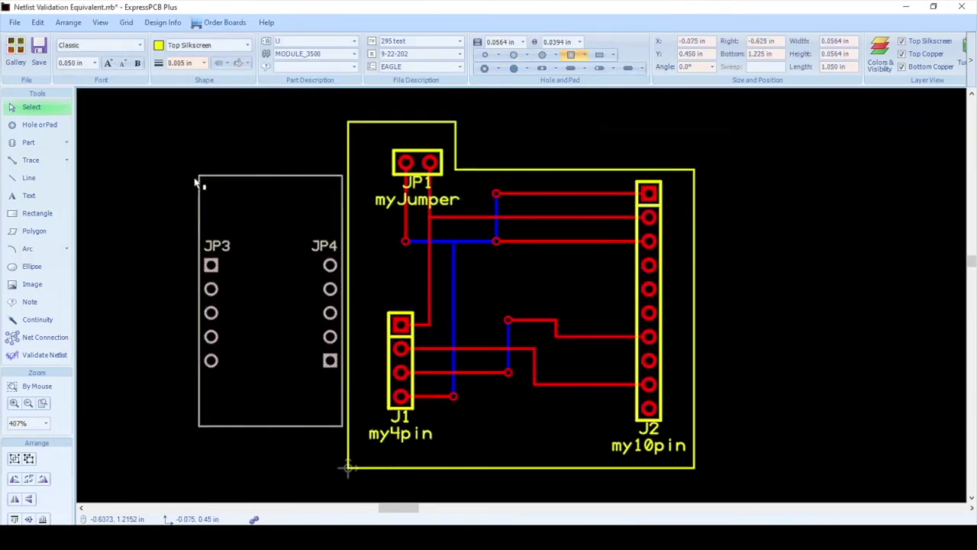
pyautogui.click(167, 170)
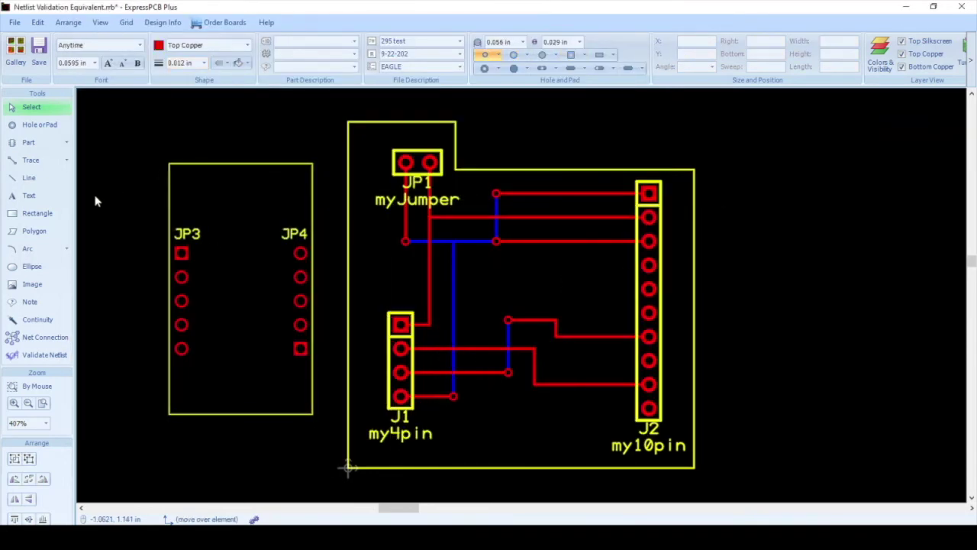
pyautogui.click(54, 161)
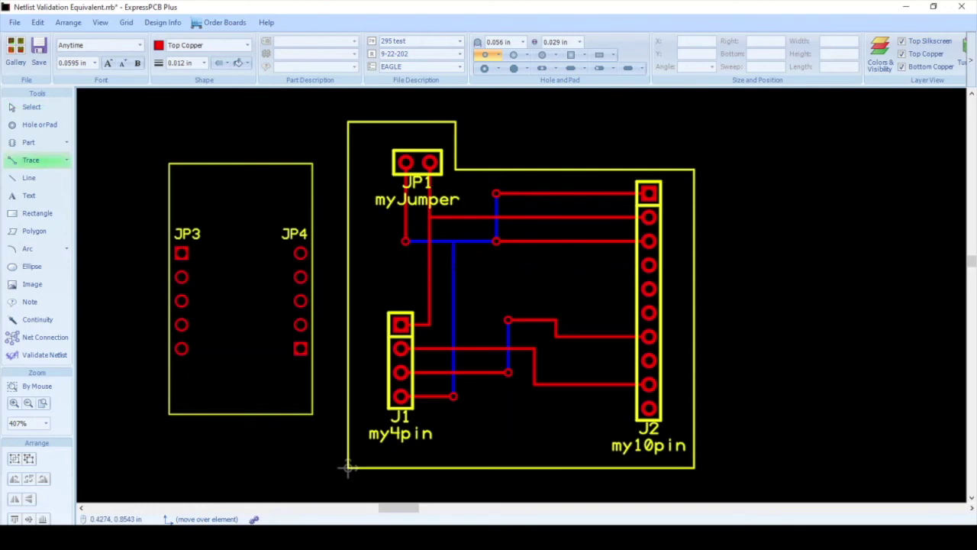
# - Try to order the boards and save the changed board file
pyautogui.click(221, 24)
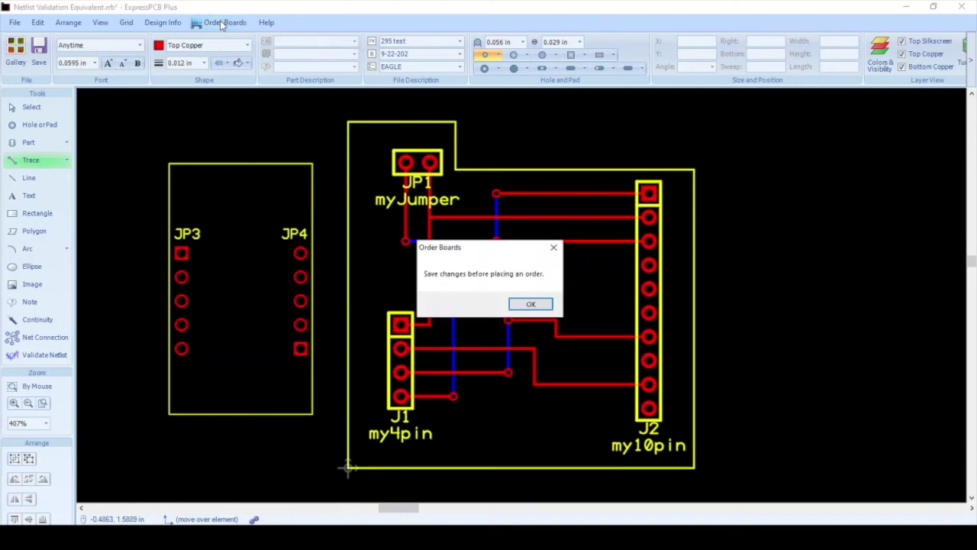
pyautogui.click(541, 304)
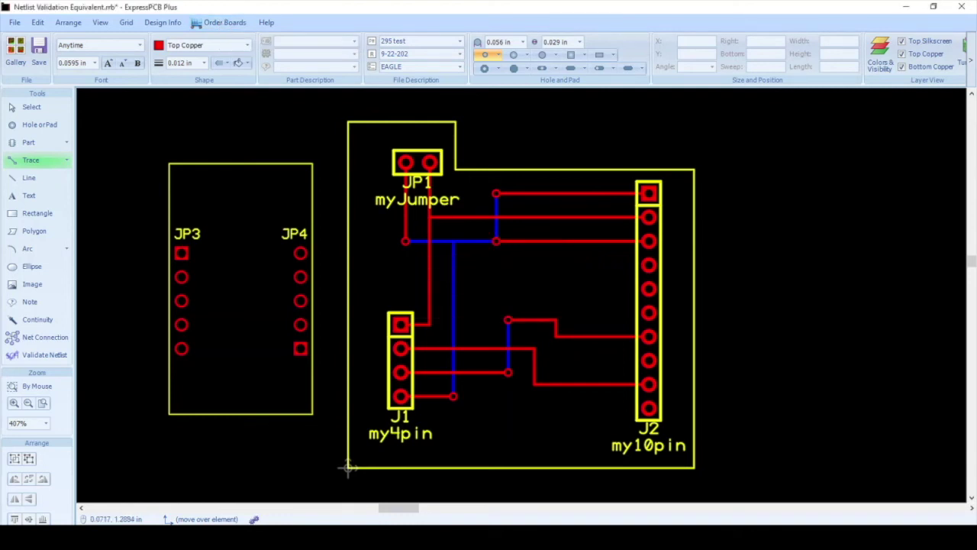
pyautogui.click(15, 23)
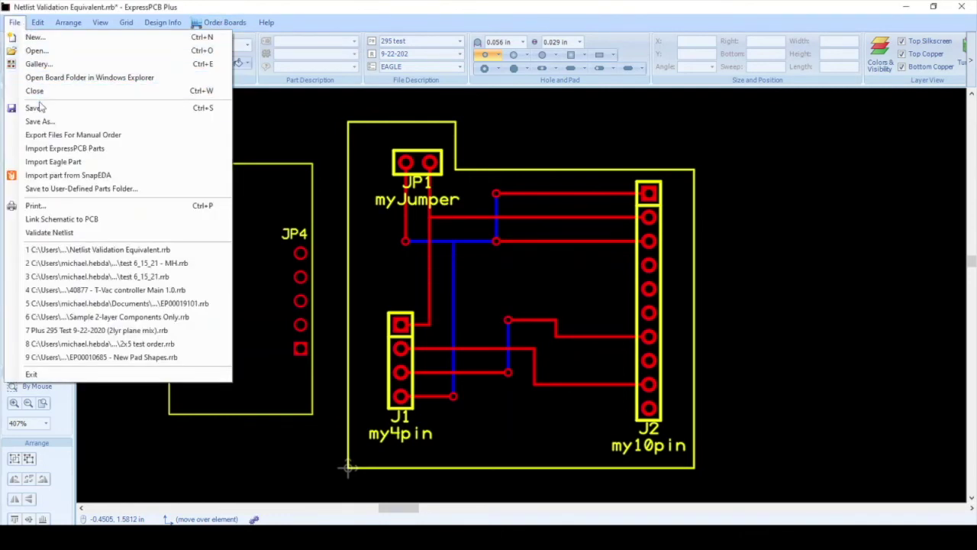
pyautogui.click(42, 108)
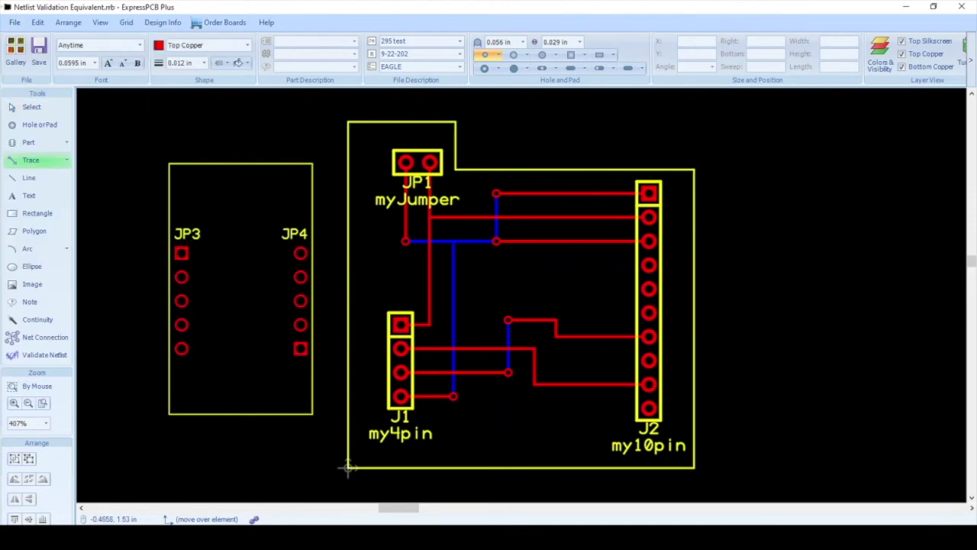
# - Try to order the saved board again, review the first design rule check concern, and close the check
pyautogui.click(234, 26)
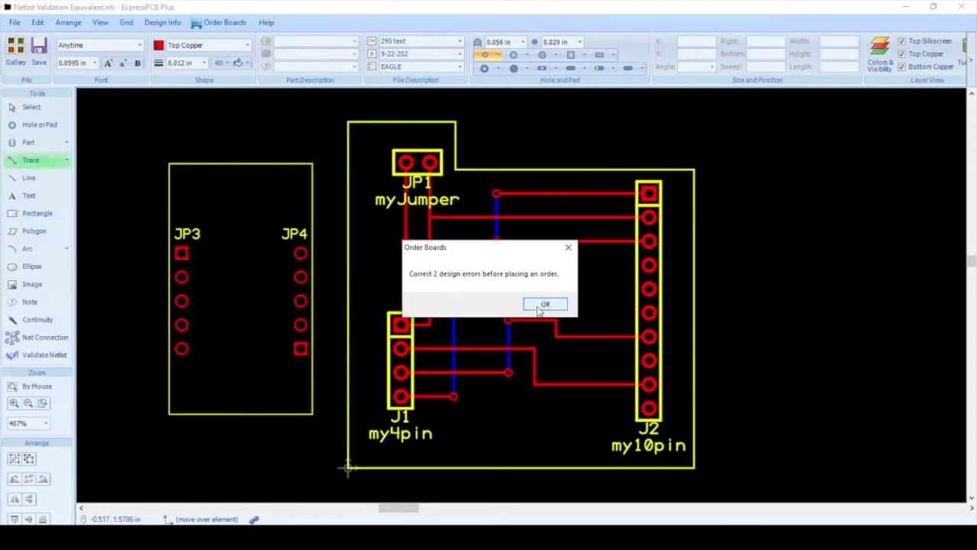
pyautogui.click(544, 304)
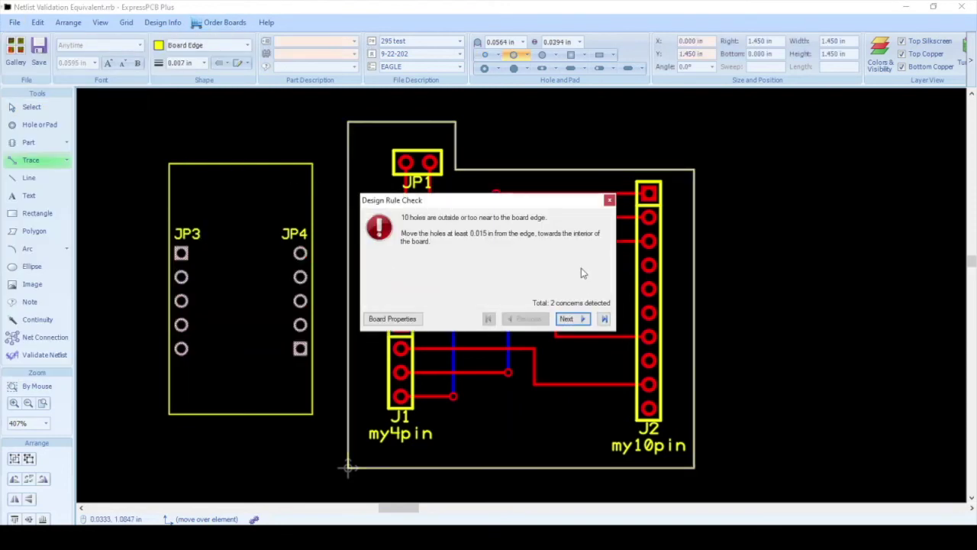
pyautogui.click(610, 201)
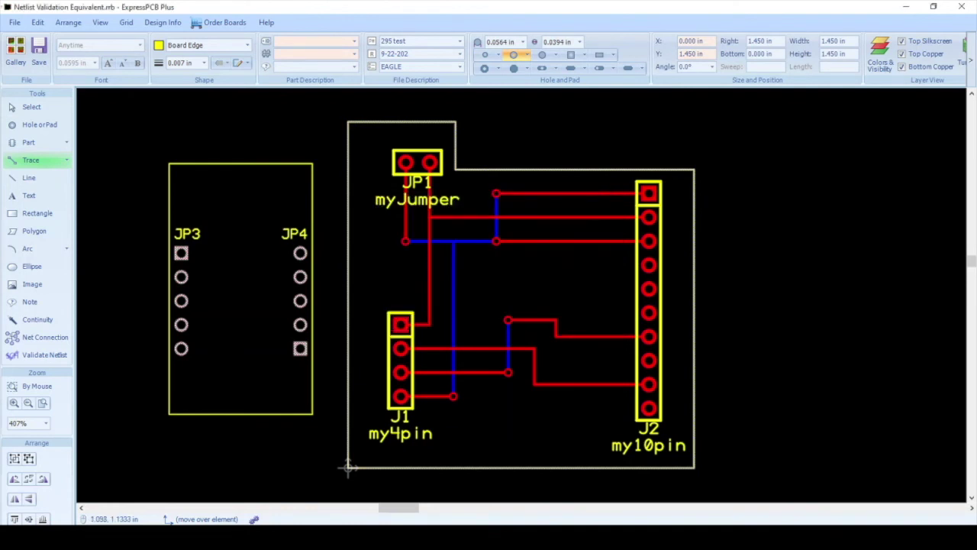
# - Delete the MODULE_3500 part lying outside the board outline and save the board
pyautogui.click(31, 107)
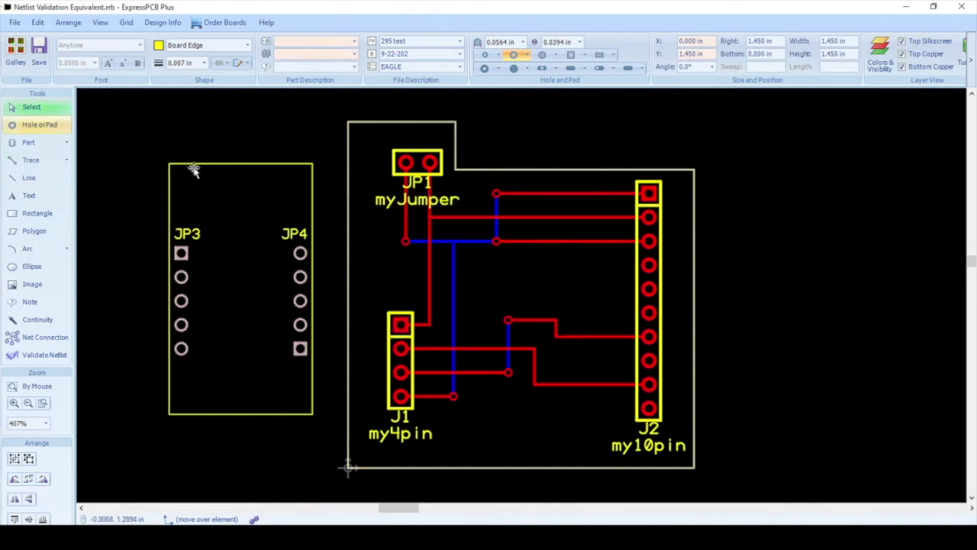
pyautogui.moveTo(150, 143); pyautogui.dragTo(286, 451)
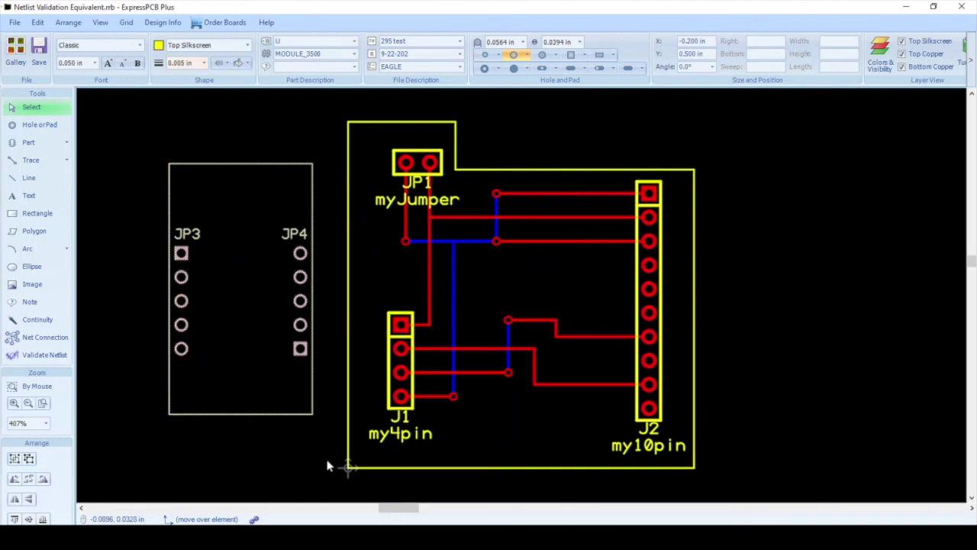
pyautogui.press('Delete')
pyautogui.click(40, 48)
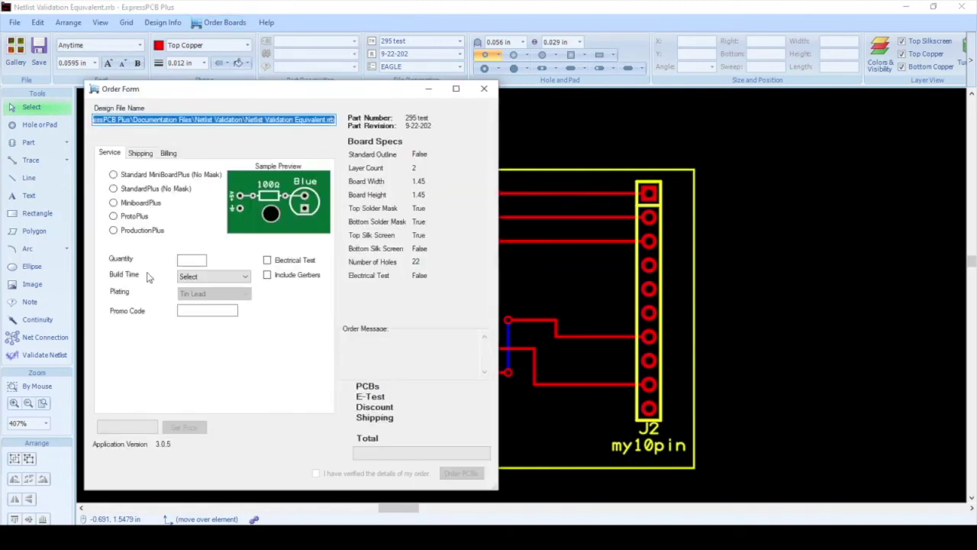
# - In the board order form, choose the ProtoPlus service with a build time of 2 Days
pyautogui.moveTo(177, 96); pyautogui.dragTo(301, 90)
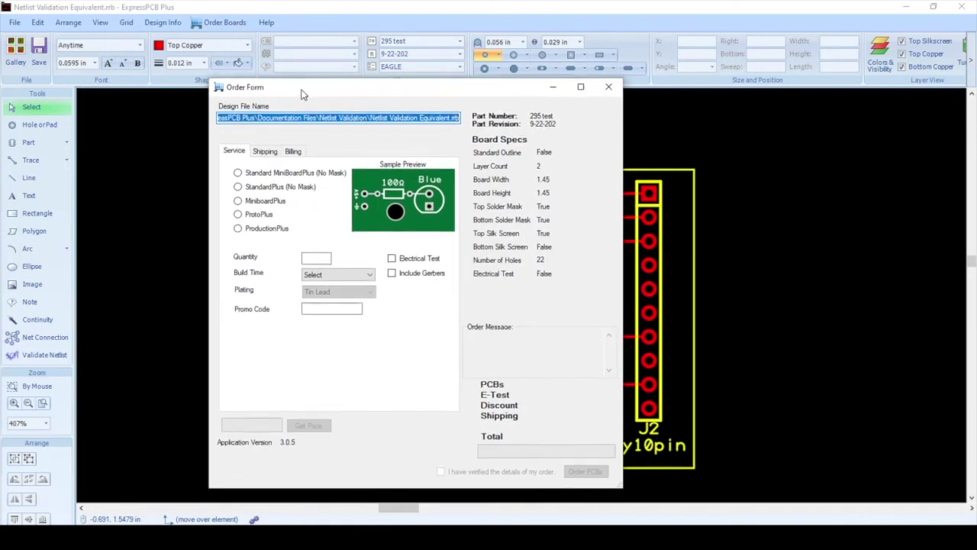
pyautogui.click(238, 198)
pyautogui.click(238, 211)
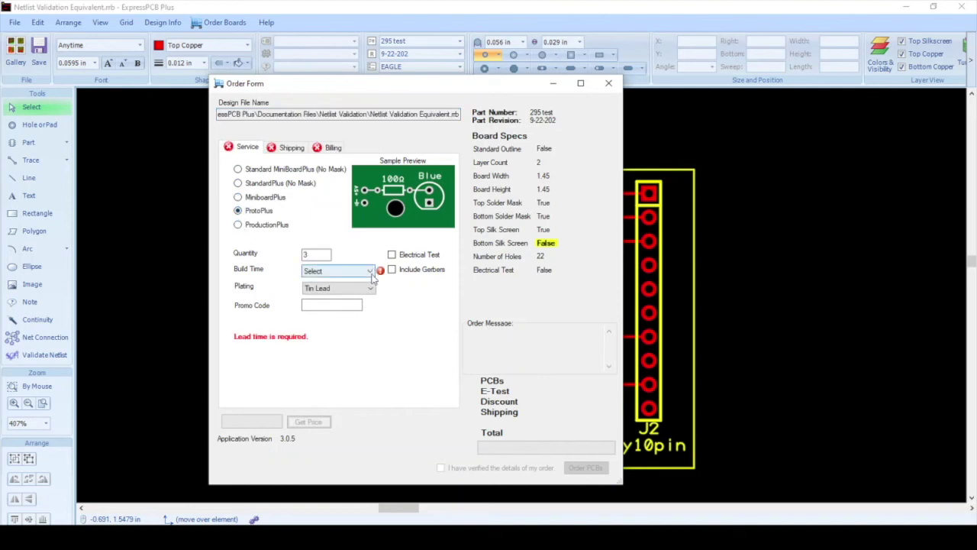
pyautogui.click(370, 272)
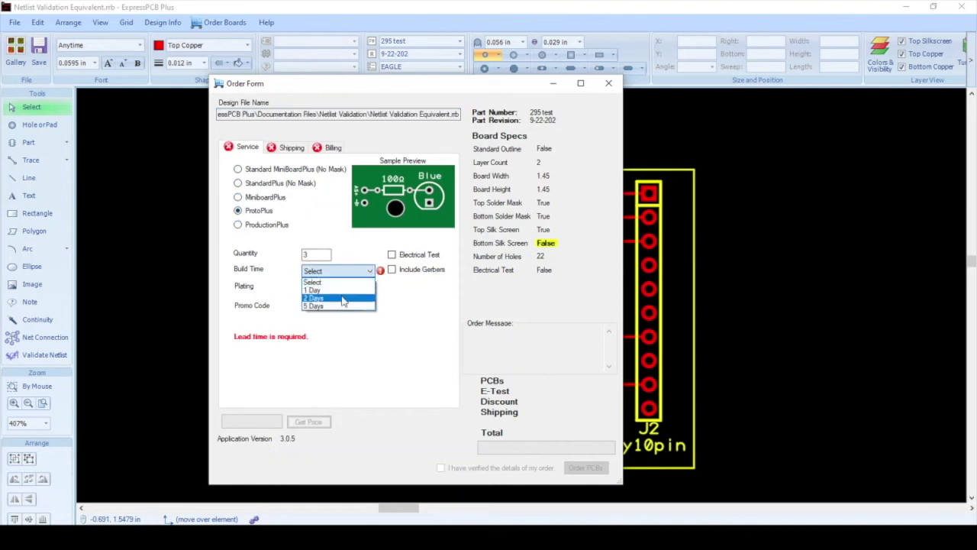
pyautogui.click(342, 298)
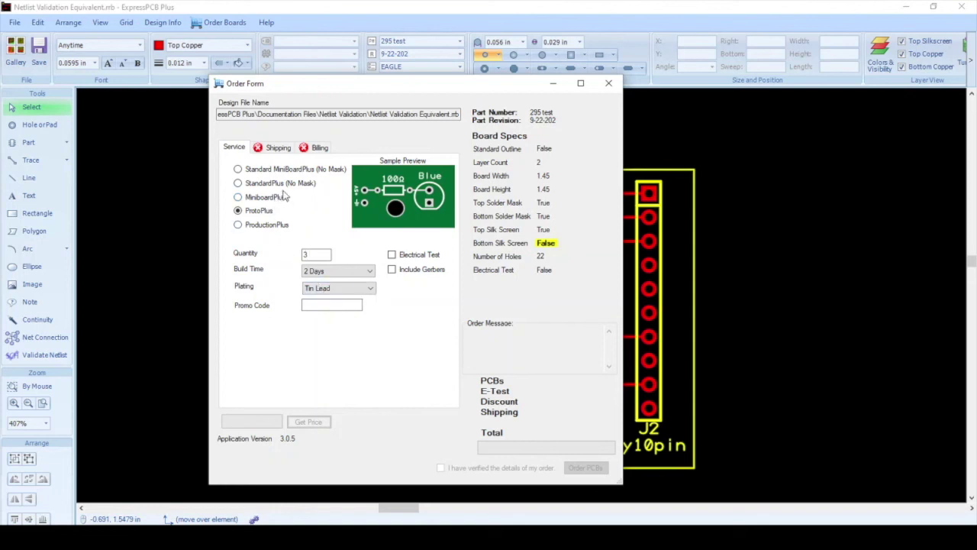
# - Set the order's shipping method to UPS 2nd Day and request a price
pyautogui.click(278, 149)
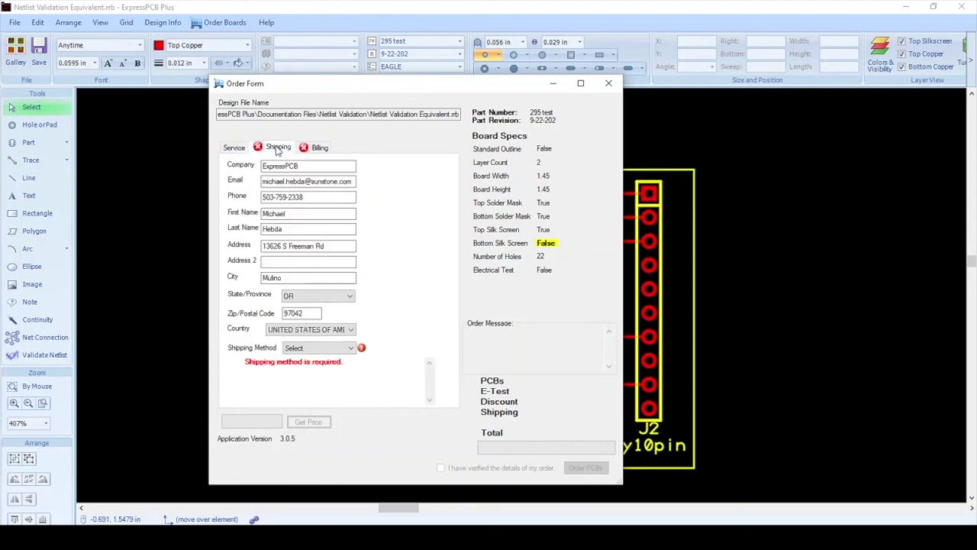
pyautogui.click(348, 349)
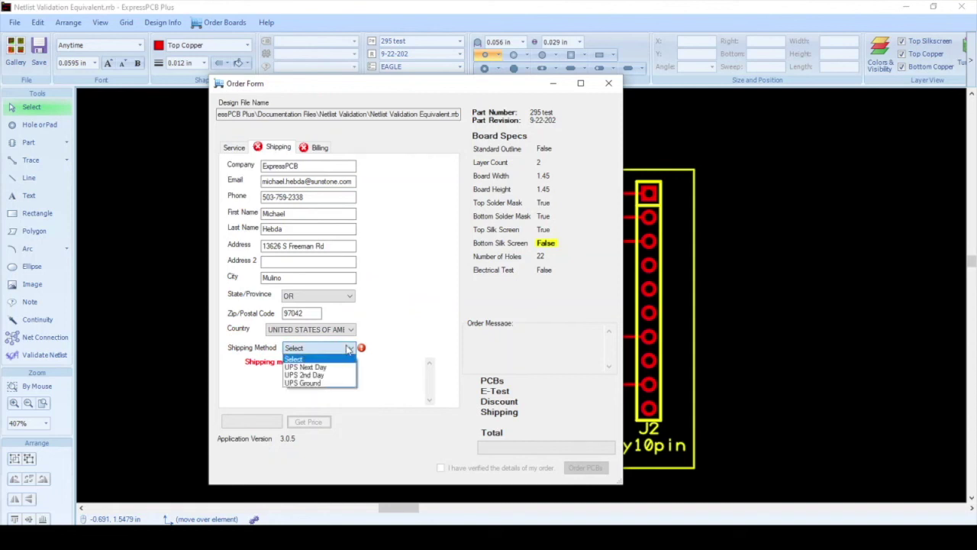
pyautogui.click(319, 375)
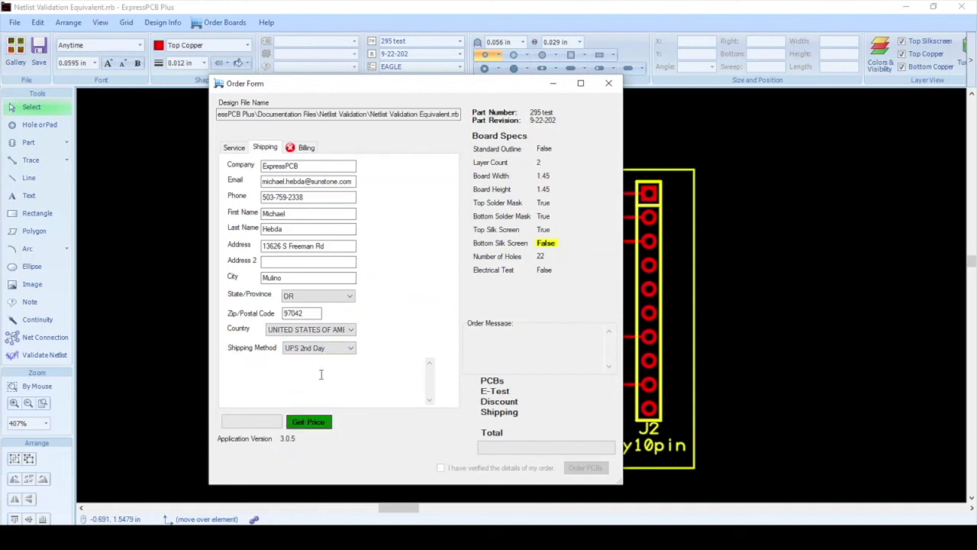
pyautogui.click(233, 148)
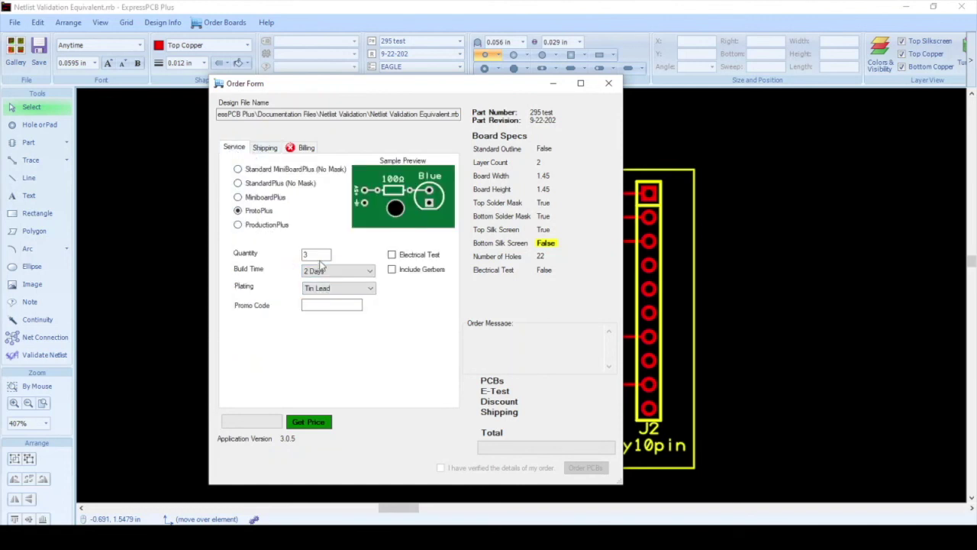
pyautogui.click(265, 149)
pyautogui.click(319, 420)
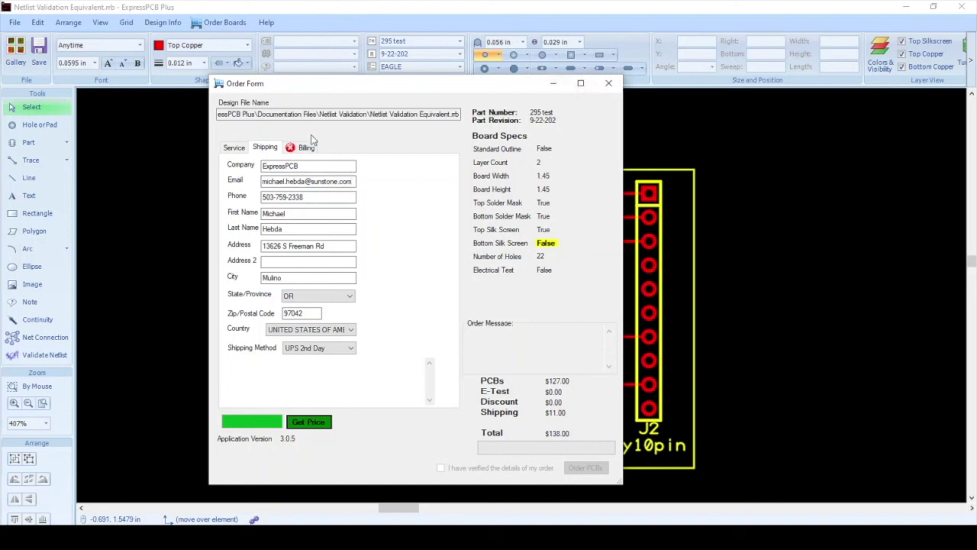
# - Change the order's build time to 5 Days and request the price again
pyautogui.click(231, 150)
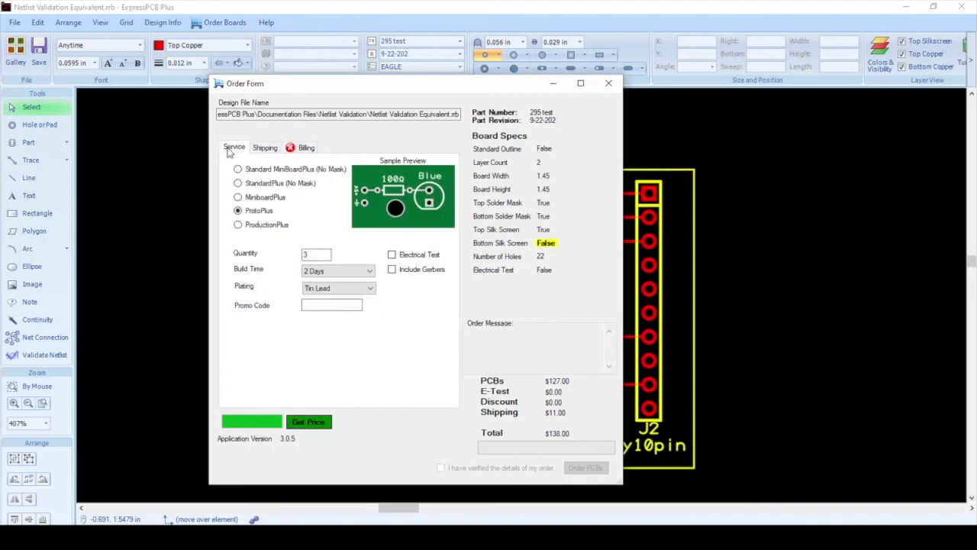
pyautogui.click(338, 272)
pyautogui.click(328, 306)
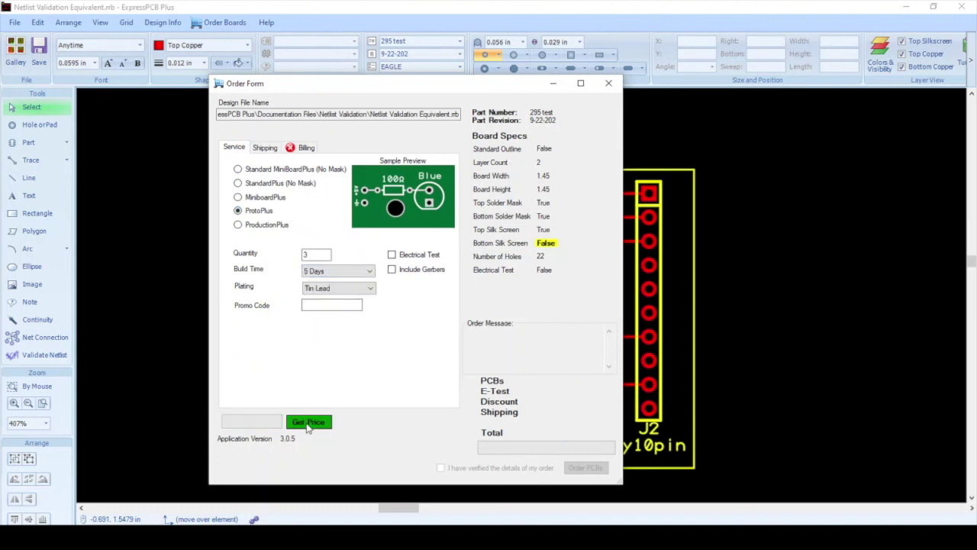
pyautogui.click(310, 422)
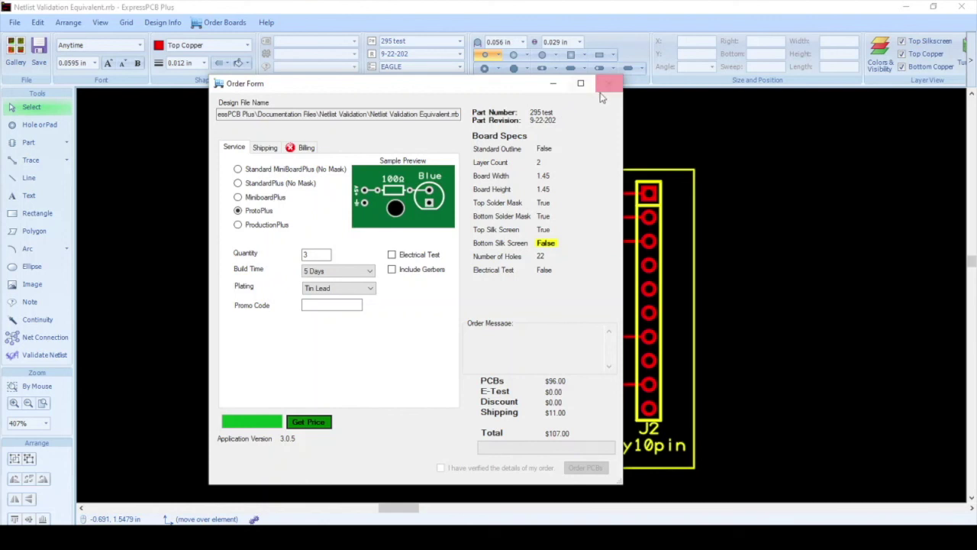
# - Check the order's billing and service sections, and close the order form without ordering
pyautogui.click(291, 149)
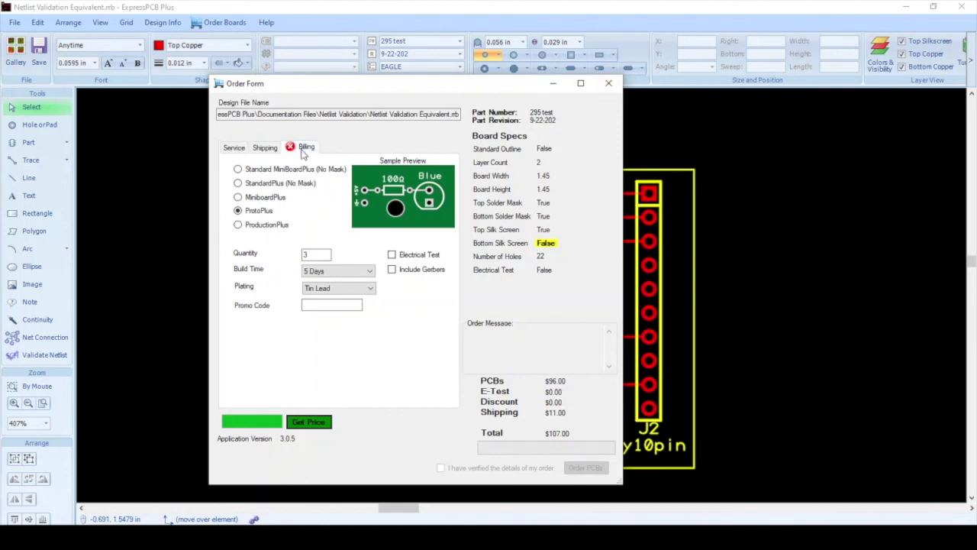
pyautogui.click(232, 148)
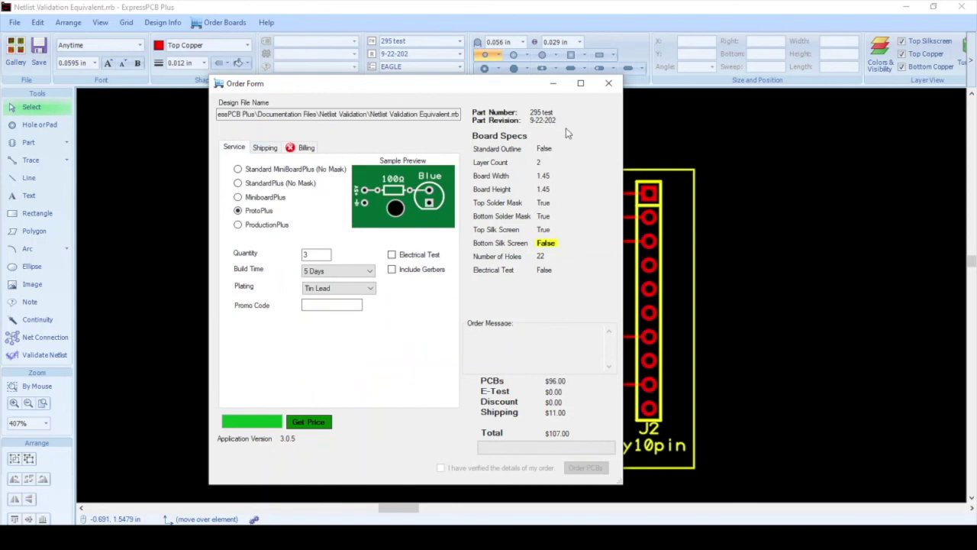
pyautogui.click(608, 84)
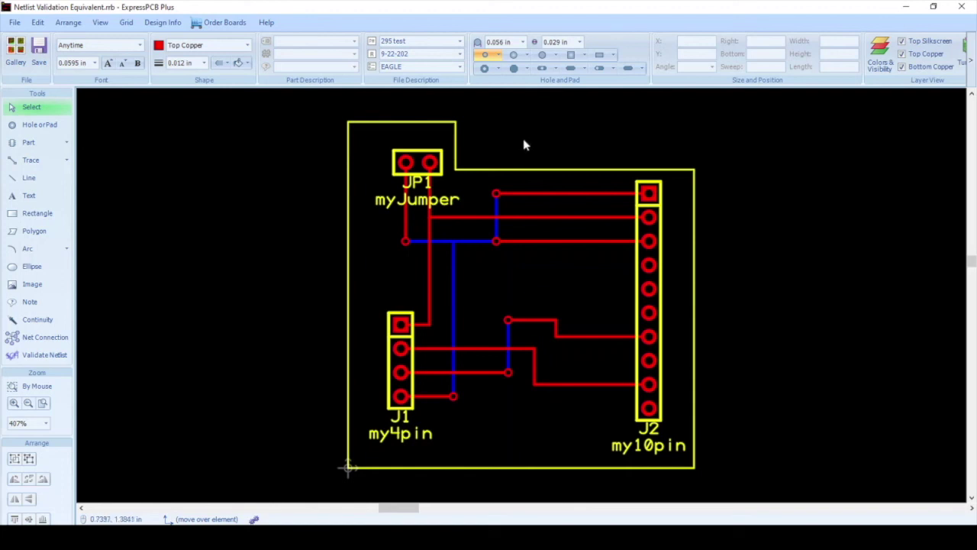
# - Switch to the ExpressPCB website in the browser and look over the download options on its home page
pyautogui.hotkey('alt', 'Tab')
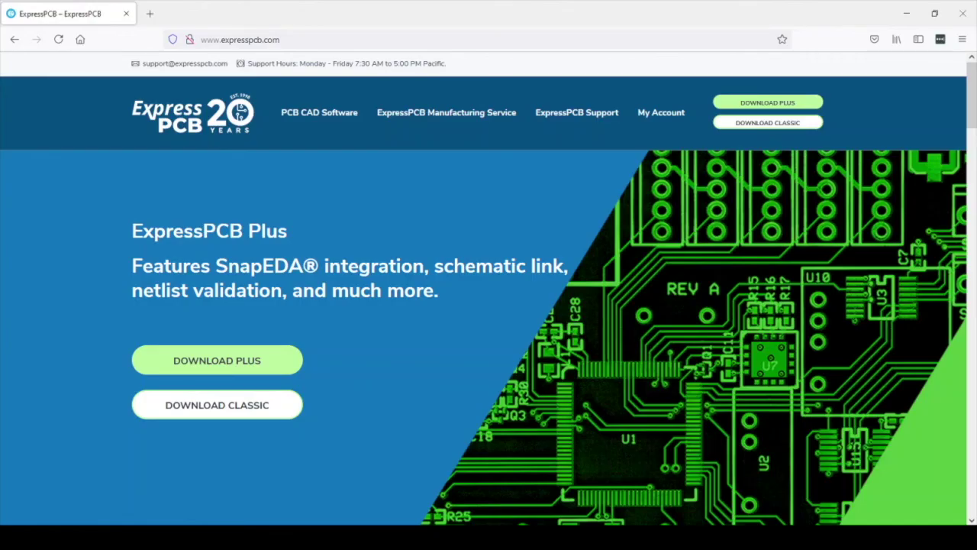
pyautogui.scroll(-3, 928, 487)
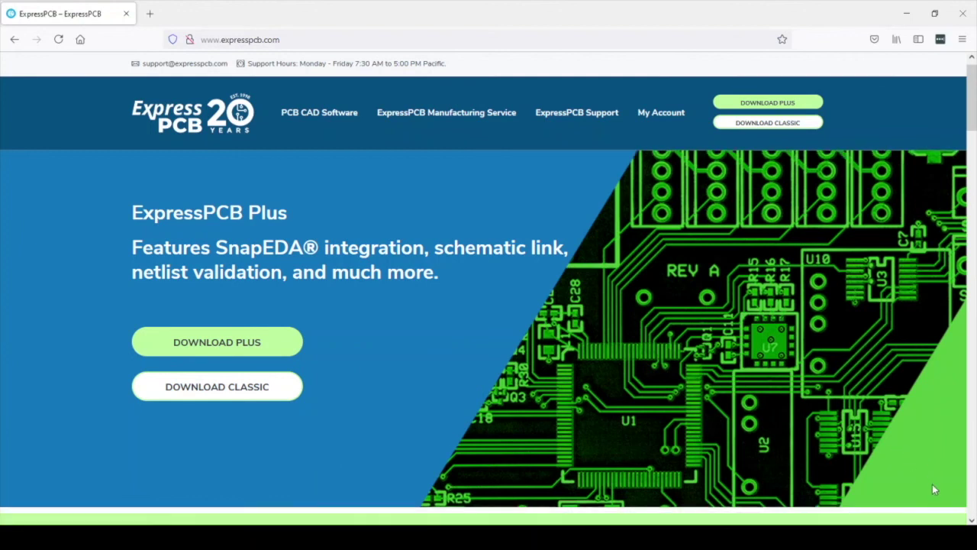
pyautogui.scroll(3, 912, 356)
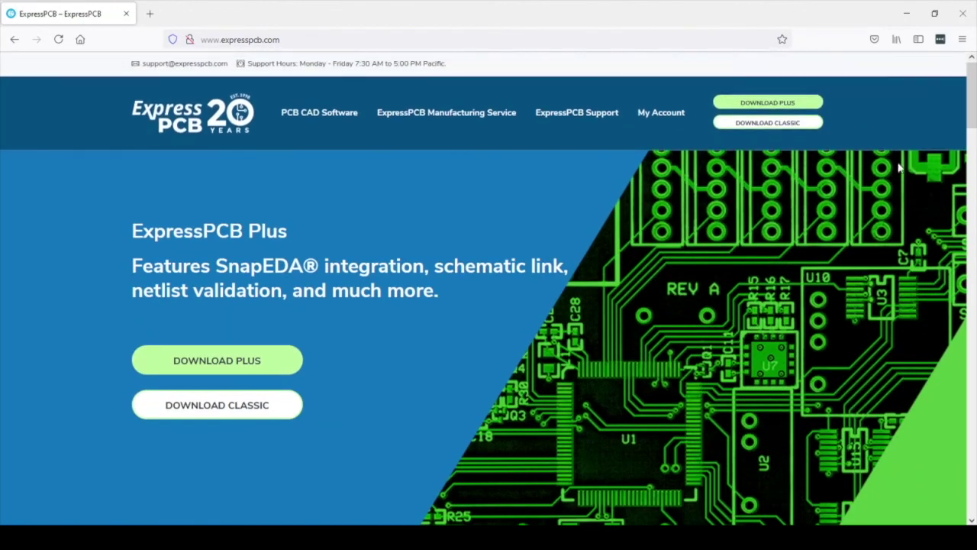